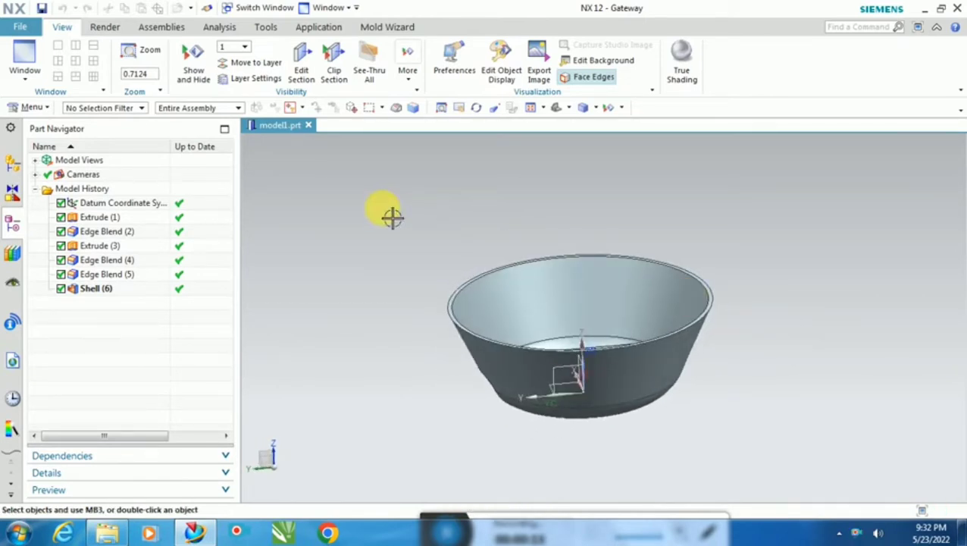
Start initializing a mold project named model1 for the bowl body and set its shrinkage to 1.
click(390, 27)
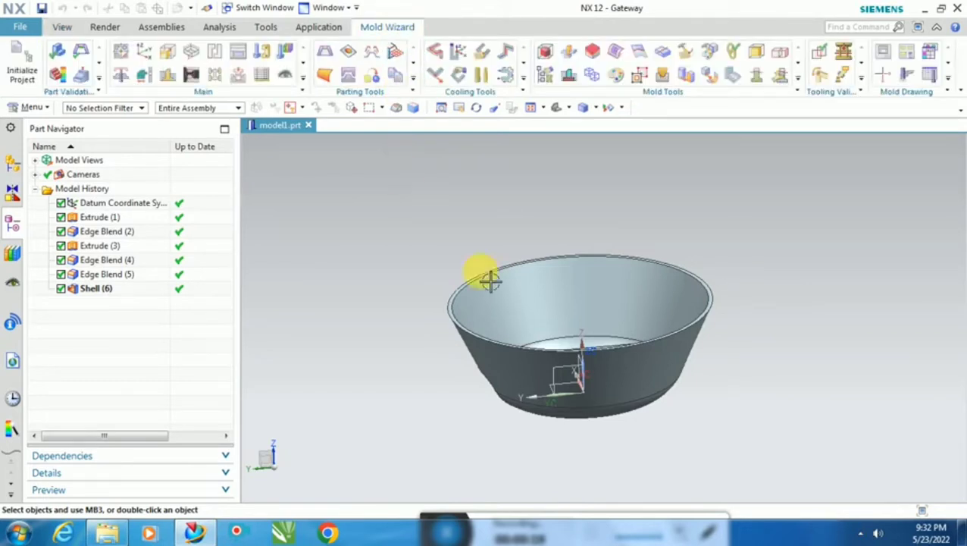
middle_drag(579, 238, 490, 210)
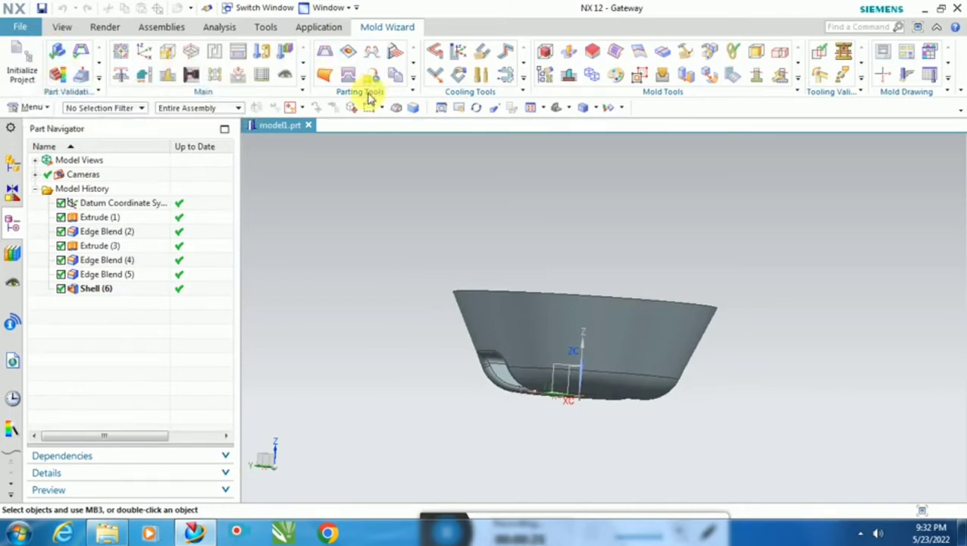
click(37, 77)
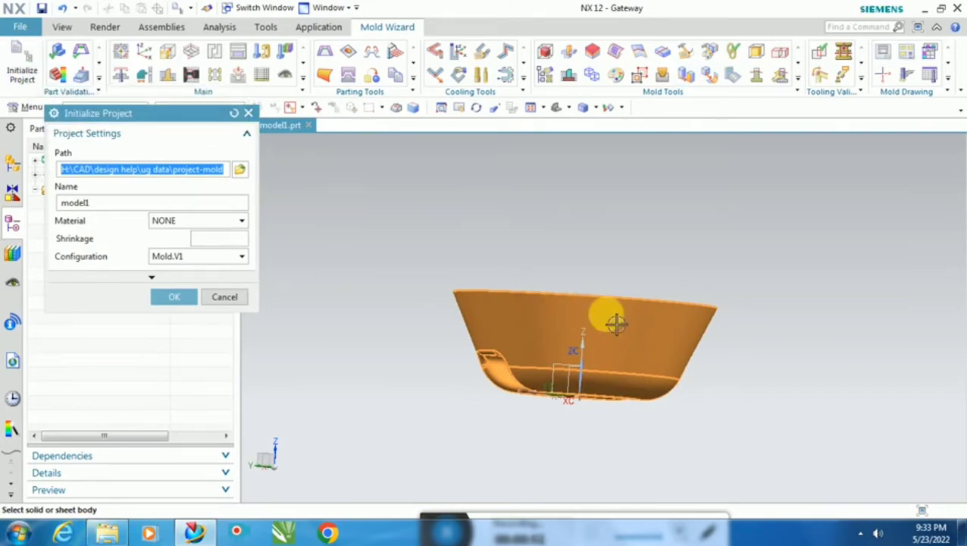
middle_drag(756, 258, 730, 301)
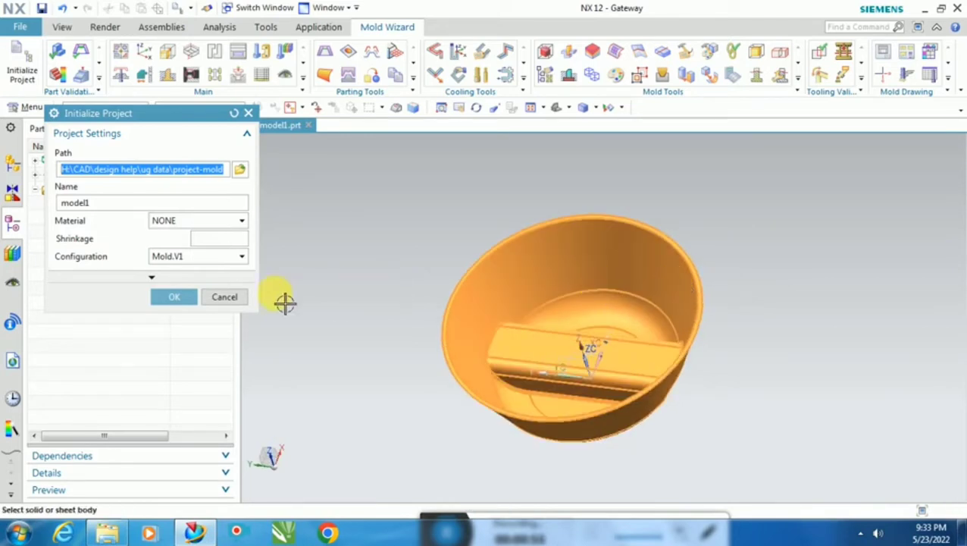
click(230, 239)
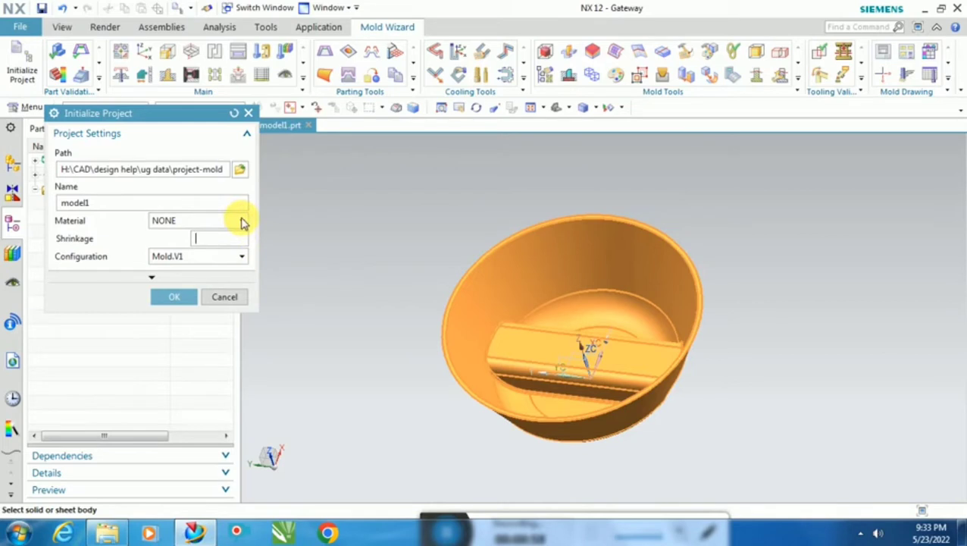
text(1)
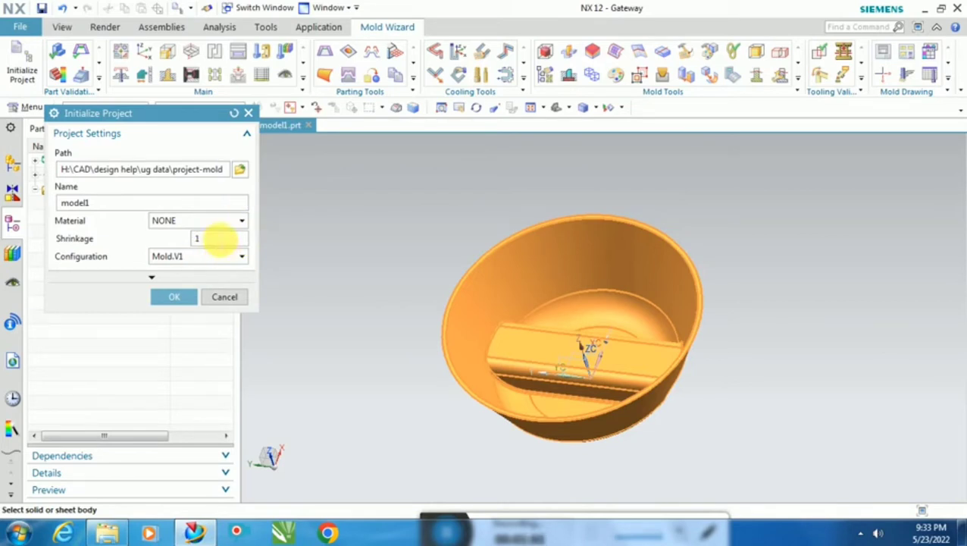
Try to open the mold project's material database for editing.
click(154, 278)
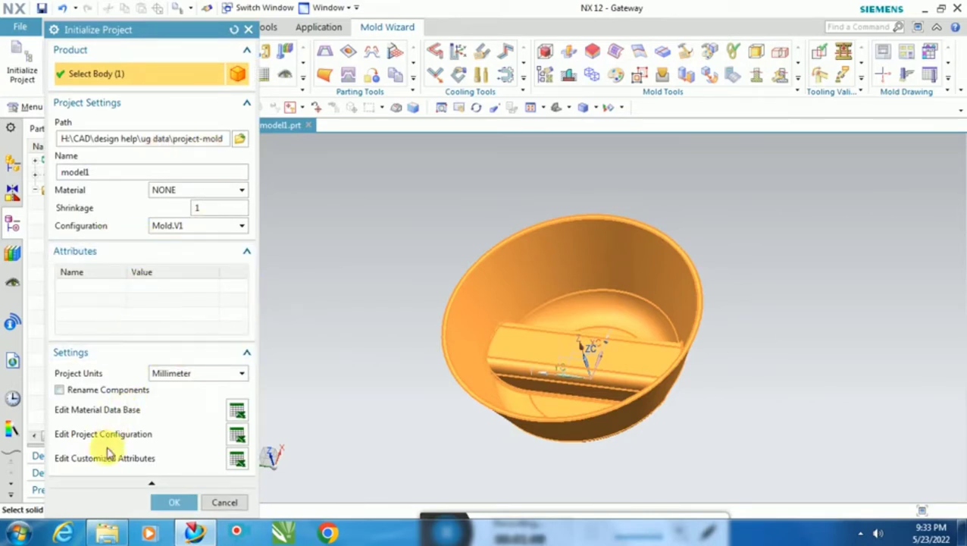
click(237, 411)
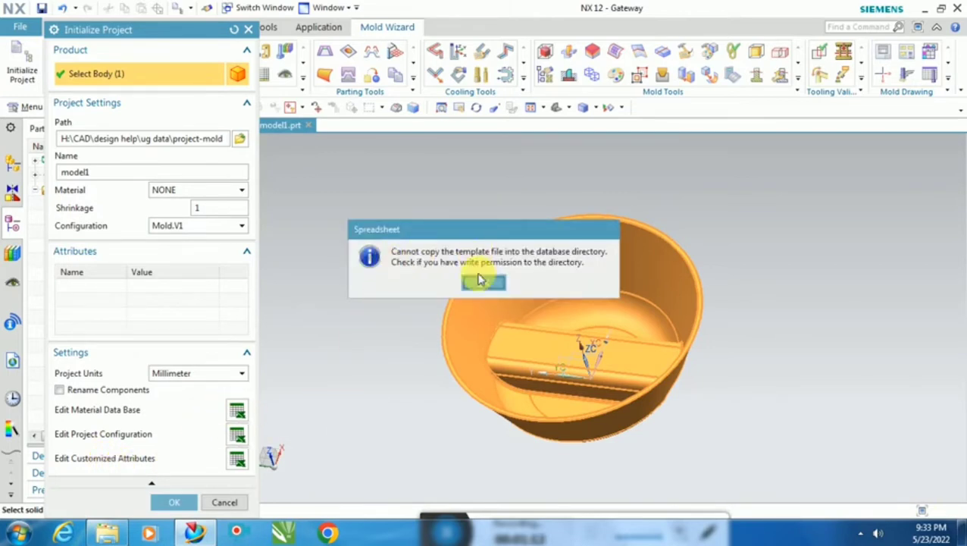
click(483, 282)
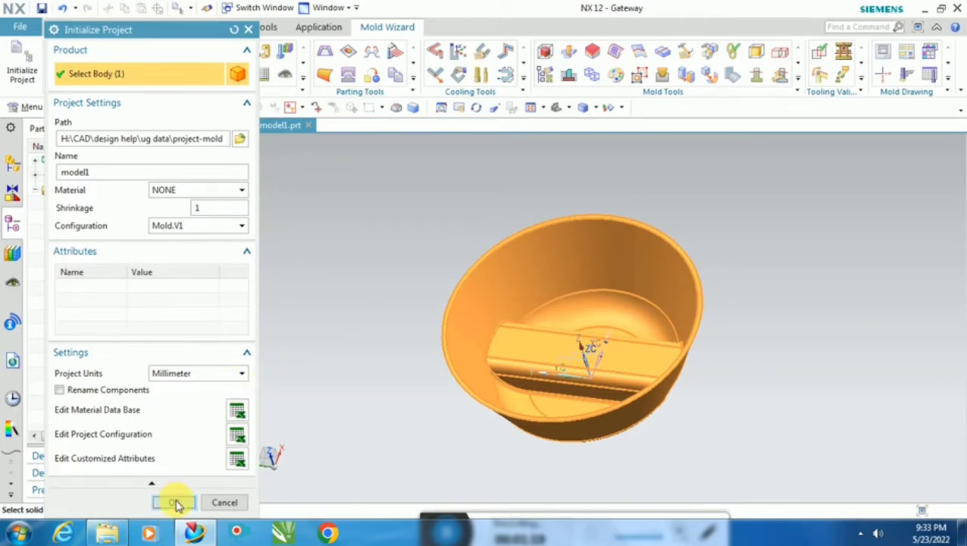
Create the model1 mold project in millimetres with the Mold.V1 configuration.
click(174, 503)
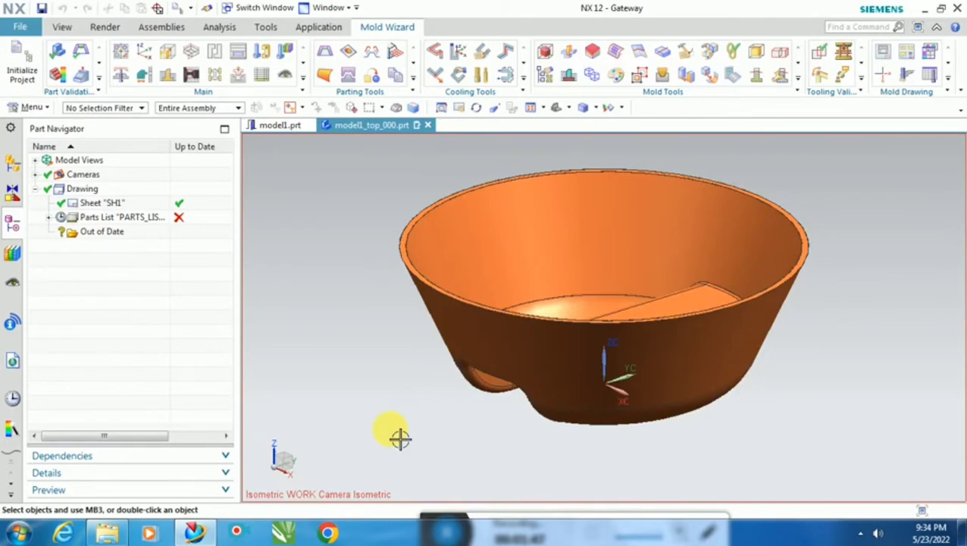
scroll(366, 410, up, 2)
scroll(367, 411, down, 3)
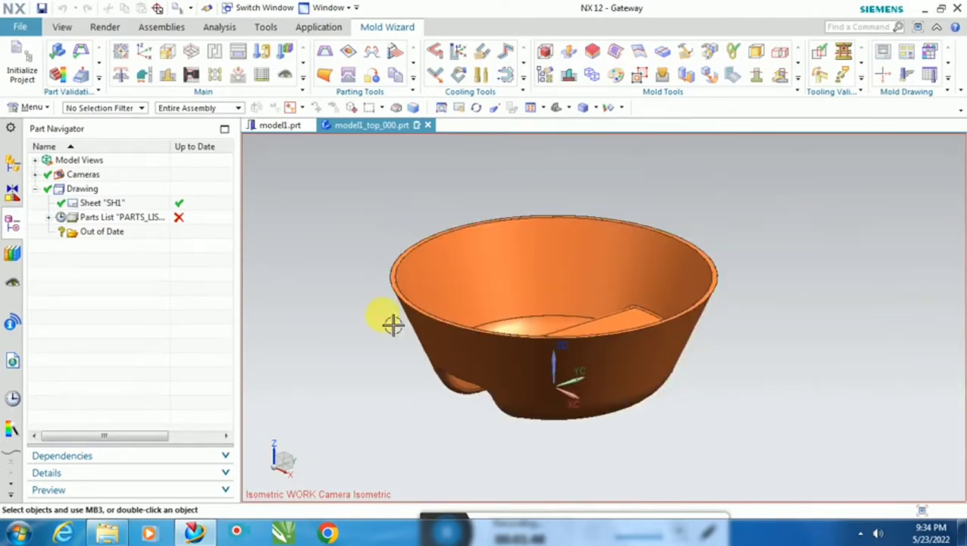
scroll(501, 298, up, 1)
scroll(423, 298, down, 1)
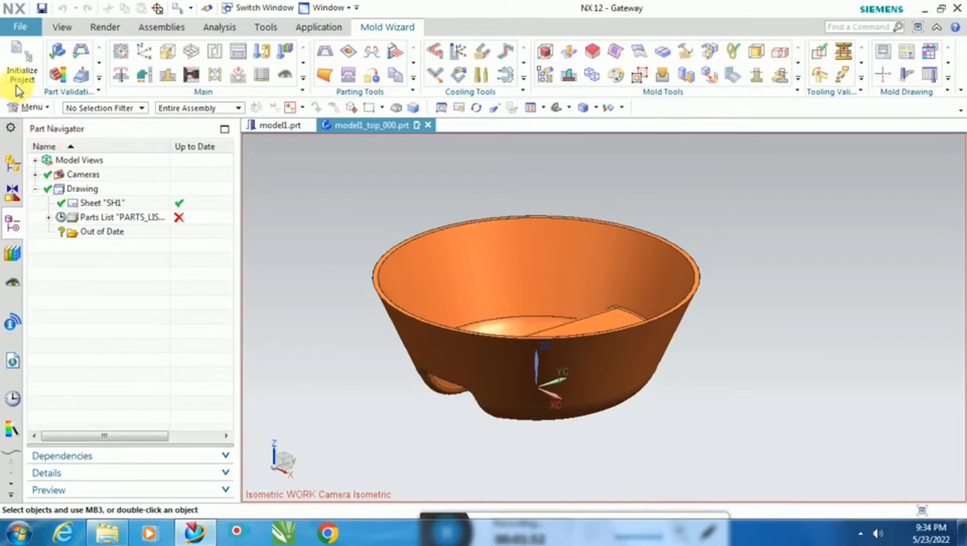
Set the mold coordinate system to the product body center with the Z position locked.
click(146, 61)
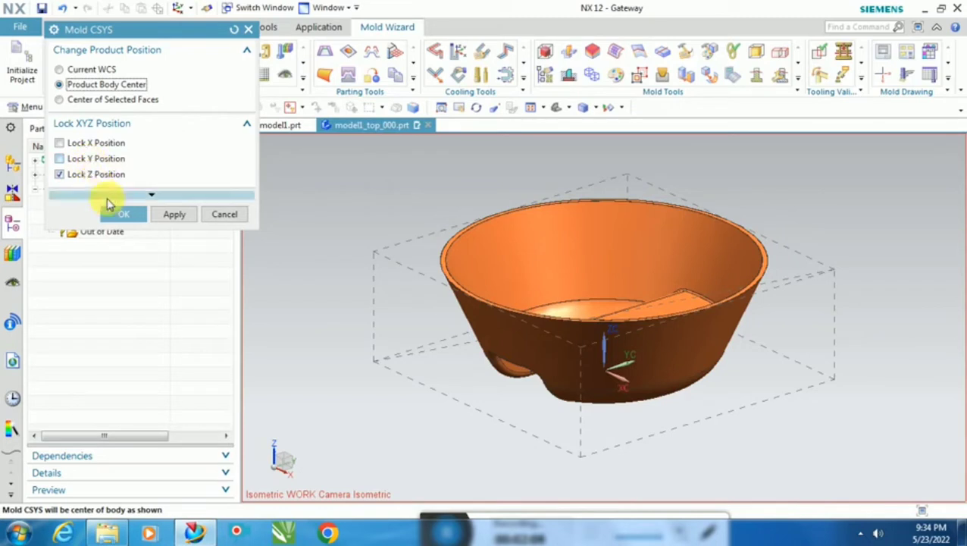
click(168, 215)
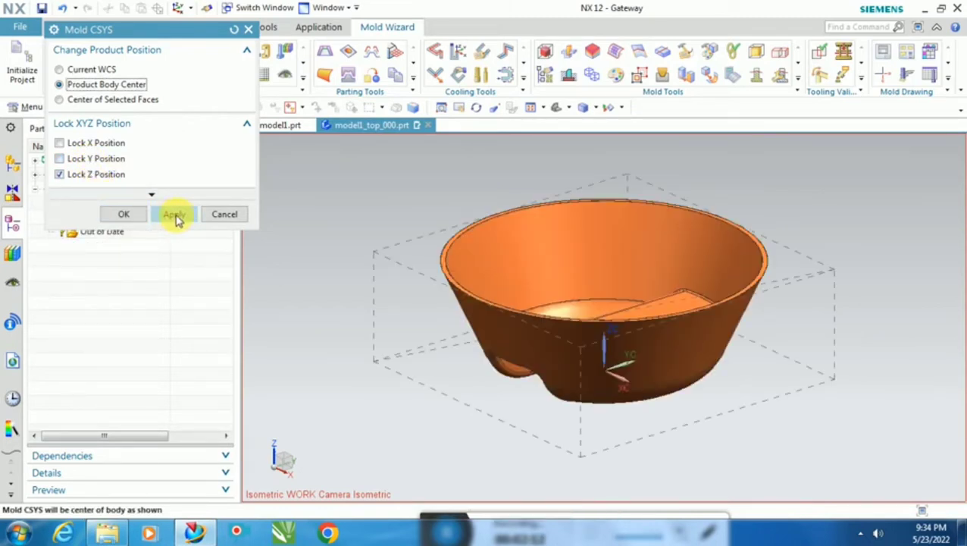
click(124, 215)
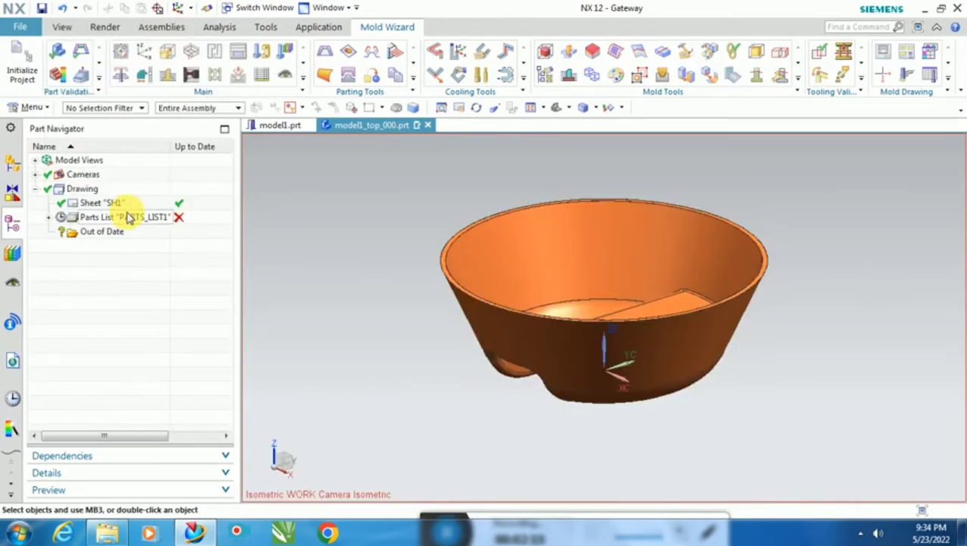
Calculate the bowl's regions with Keep Existing and color its faces by cavity and core region.
click(82, 58)
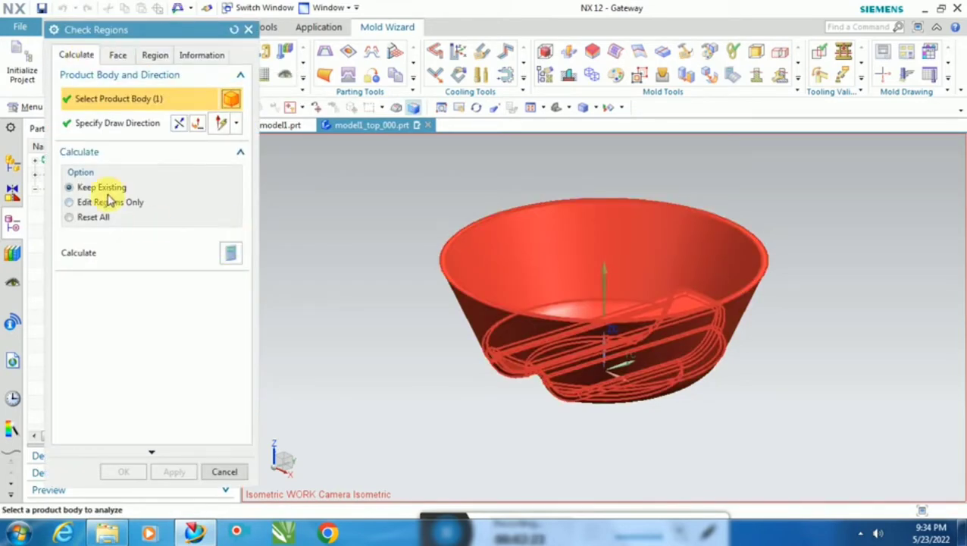
click(235, 258)
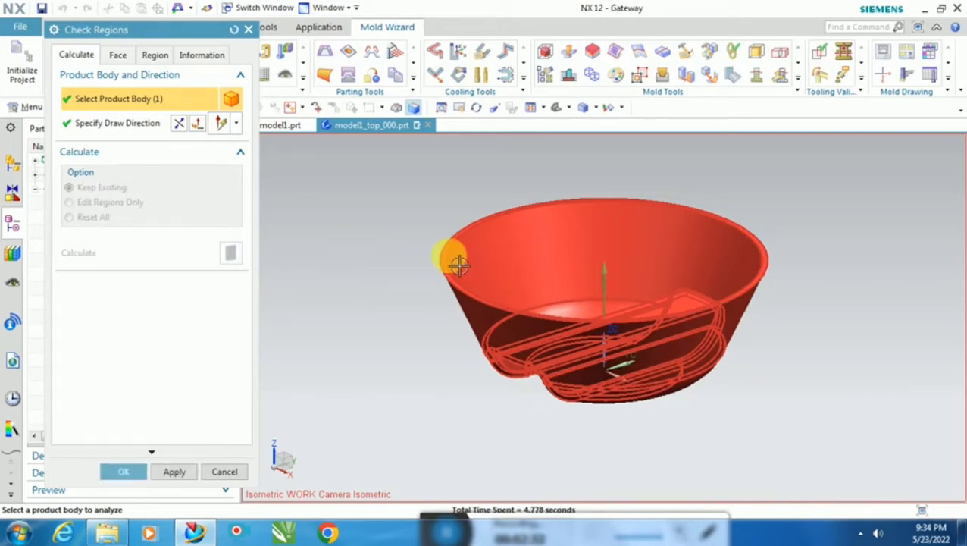
click(116, 124)
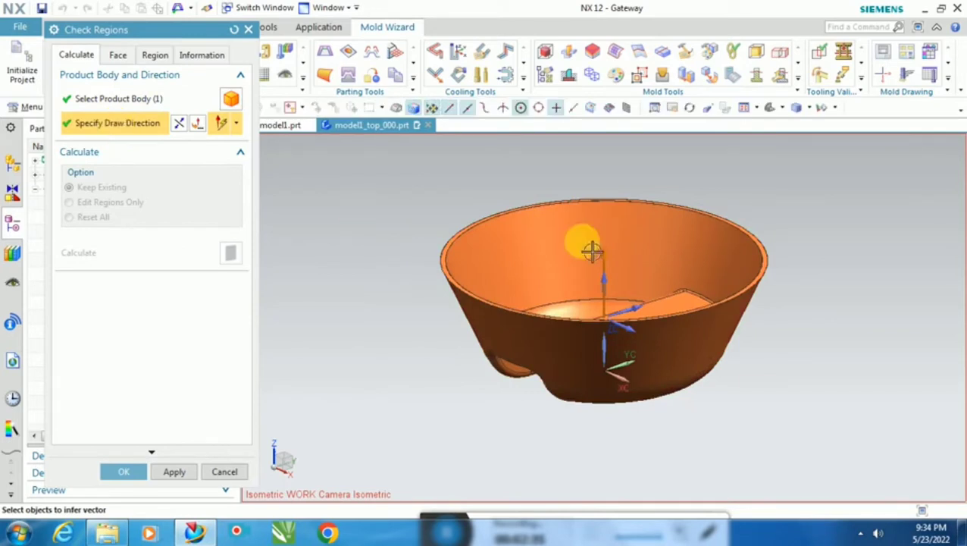
click(152, 54)
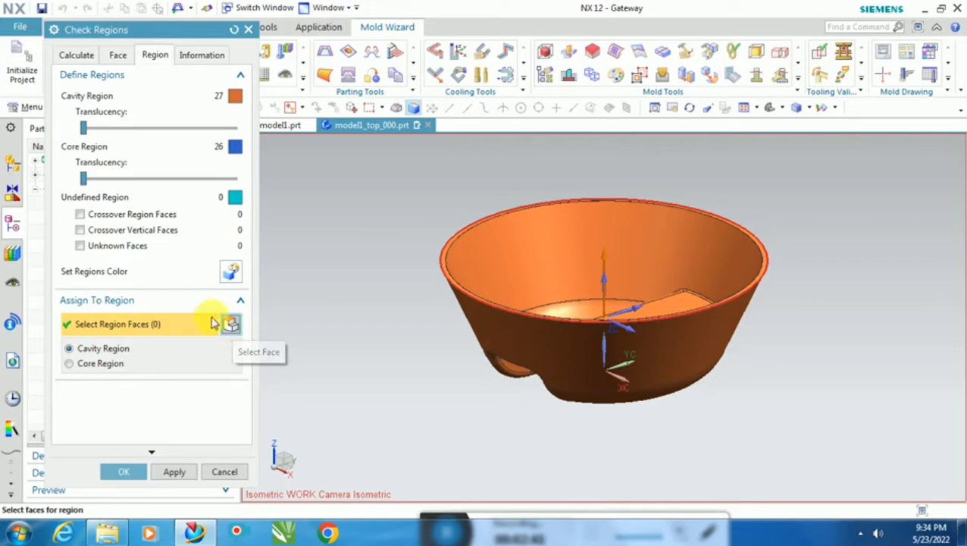
click(228, 272)
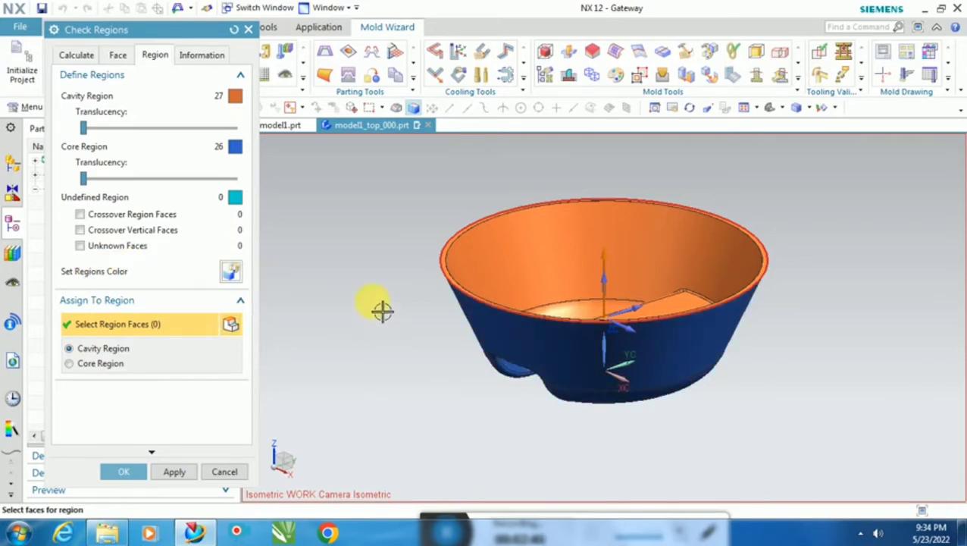
middle_drag(376, 270, 416, 350)
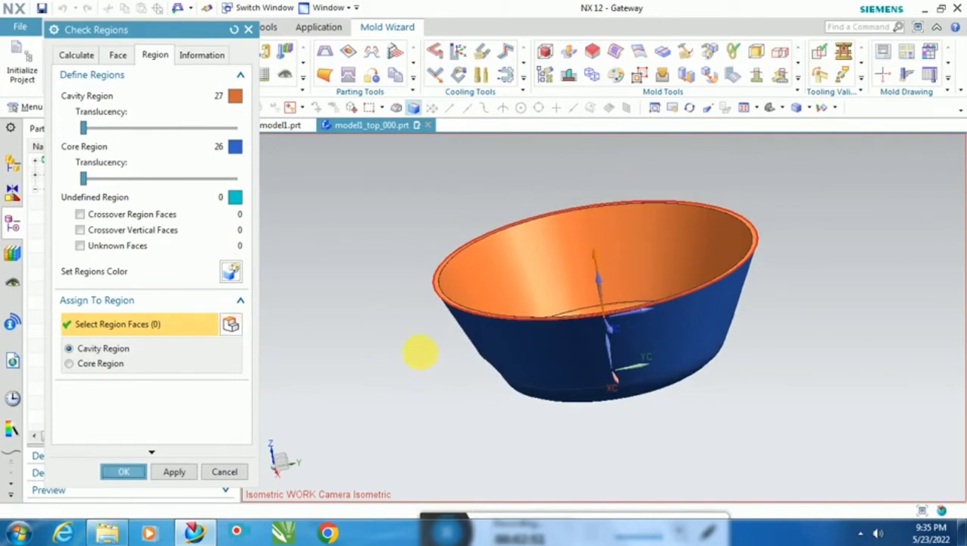
middle_click(427, 355)
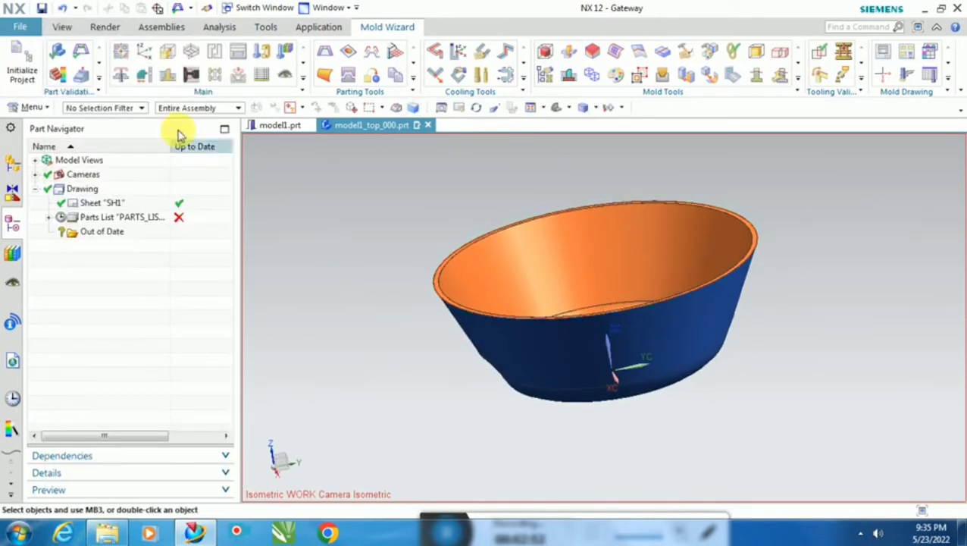
Recalculate the bowl's regions with Keep Existing and apply the cavity and core region definition.
click(82, 51)
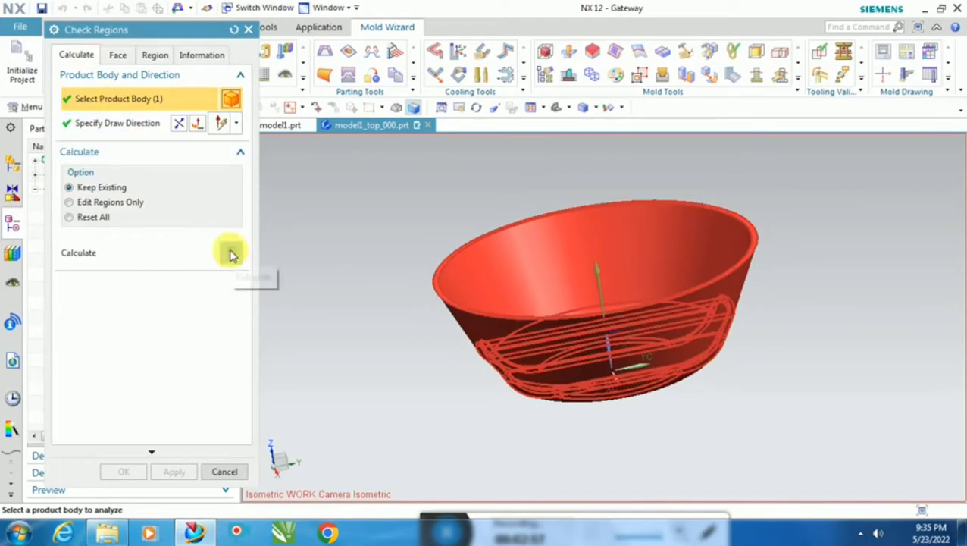
click(232, 256)
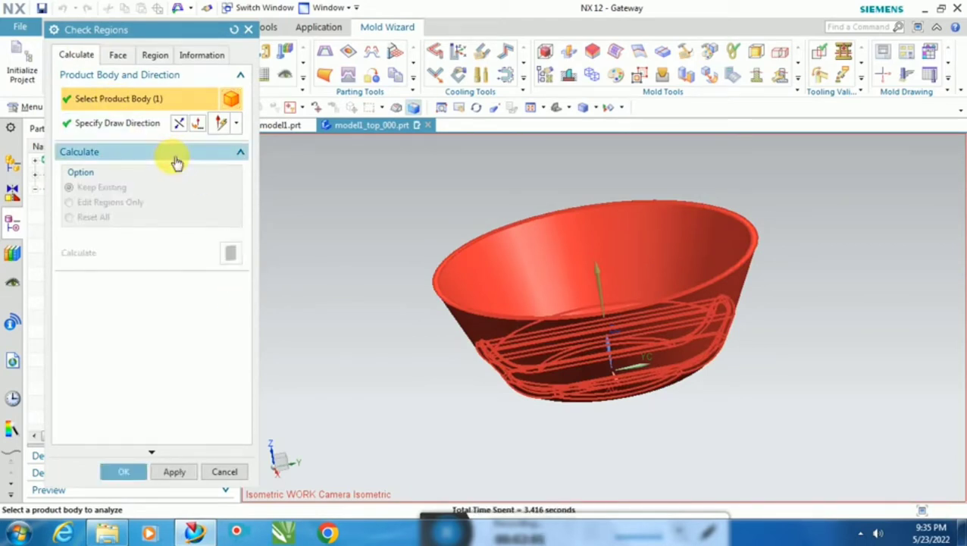
click(154, 56)
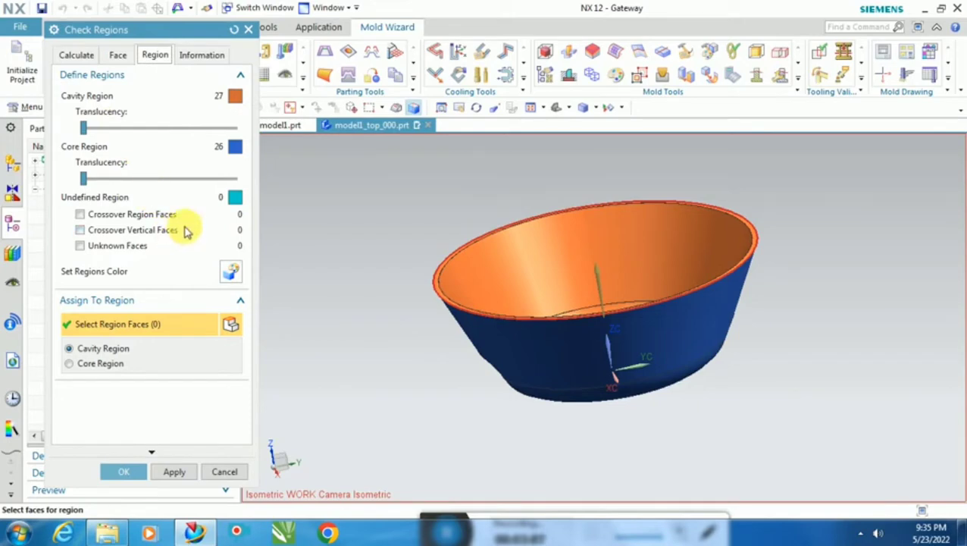
click(173, 472)
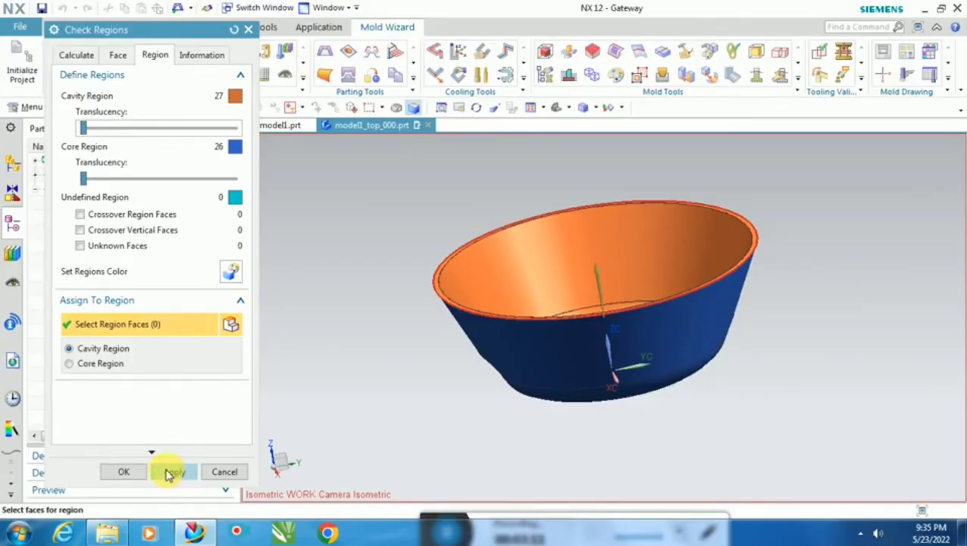
click(134, 476)
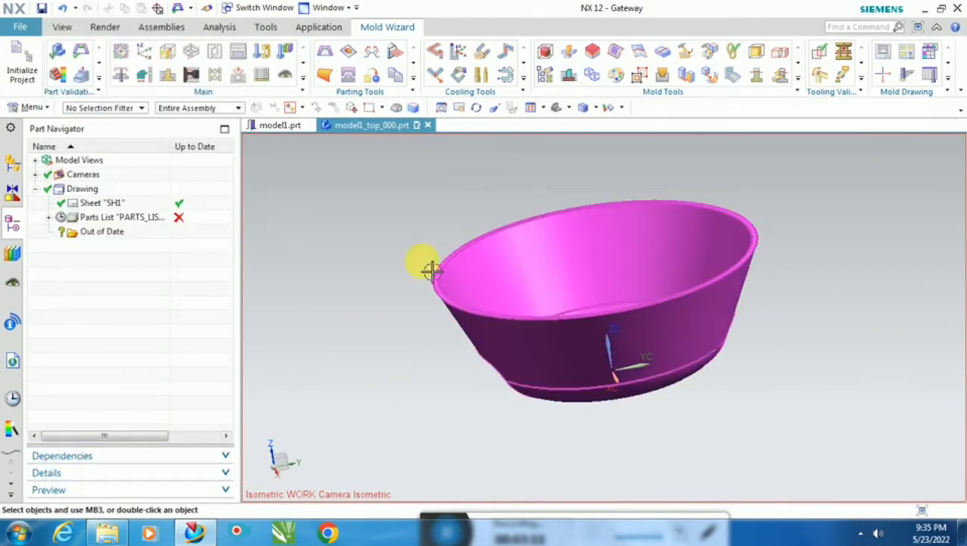
Create a User Defined Block product workpiece around the bowl from its section sketch, with limits from -25 mm to 75 mm.
click(192, 53)
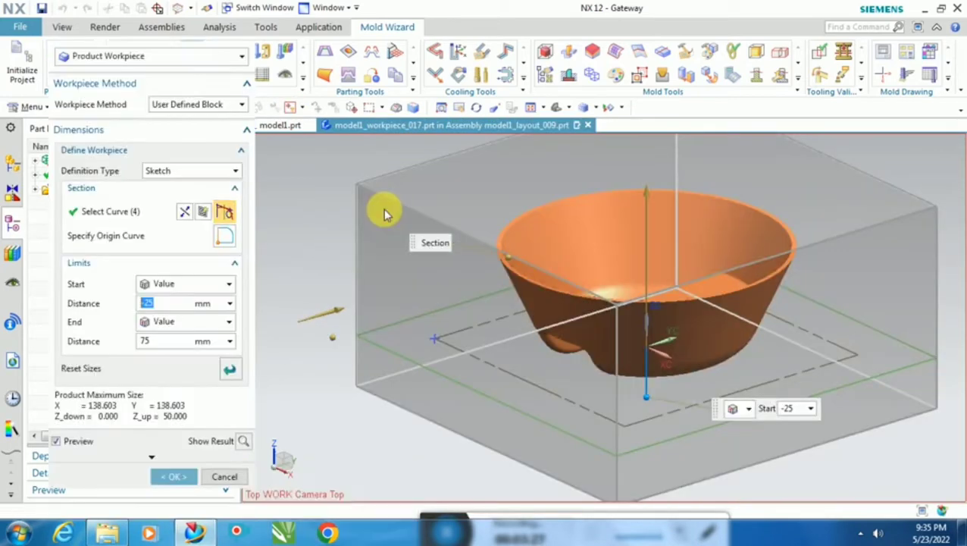
scroll(331, 196, down, 3)
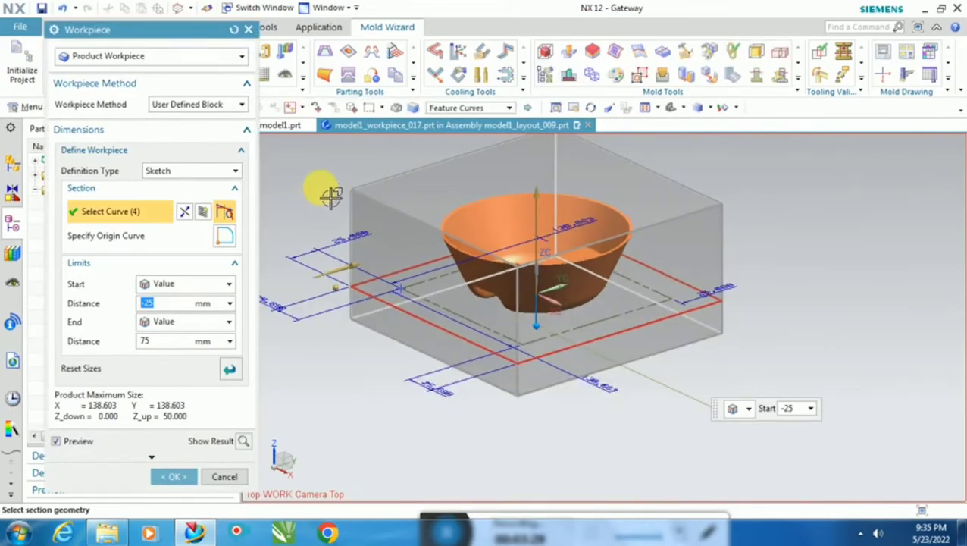
middle_drag(332, 196, 346, 267)
middle_drag(339, 233, 331, 196)
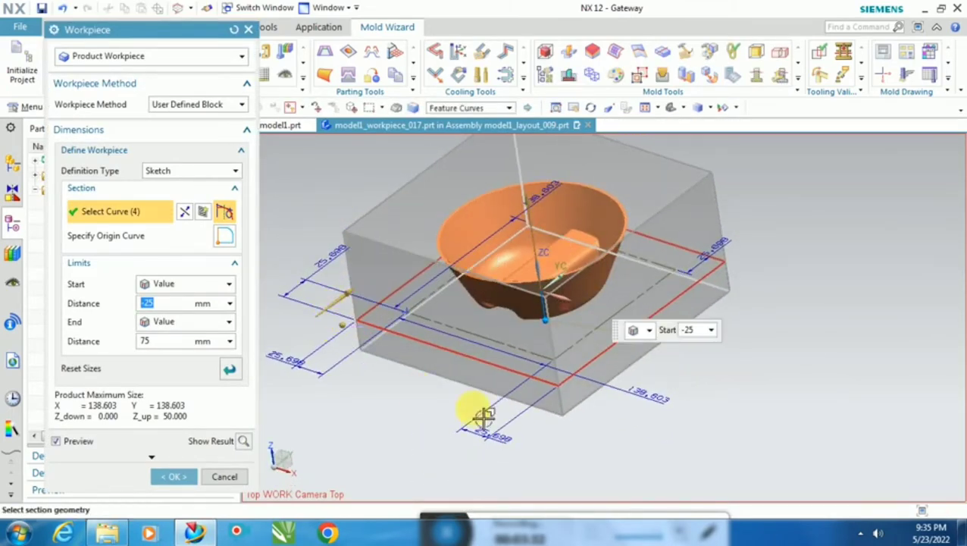
click(202, 213)
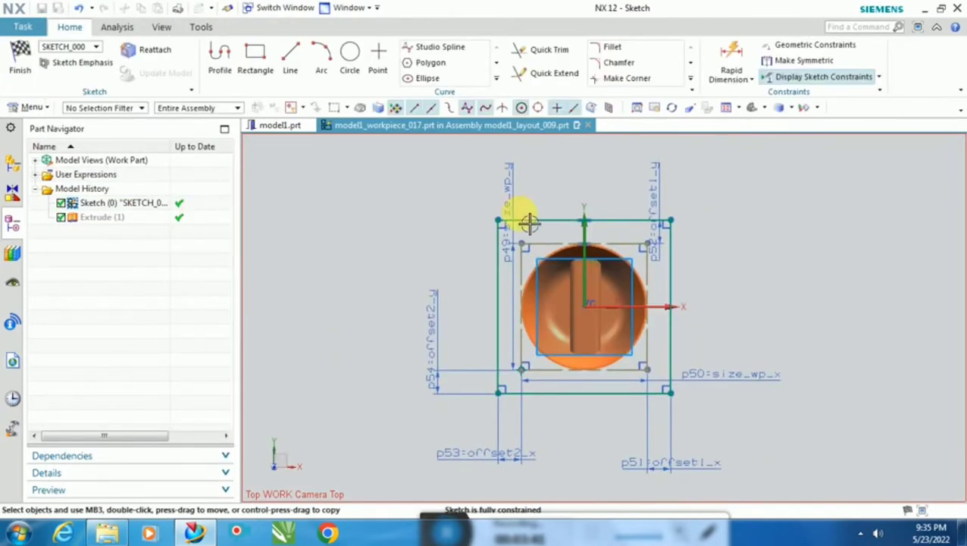
click(21, 62)
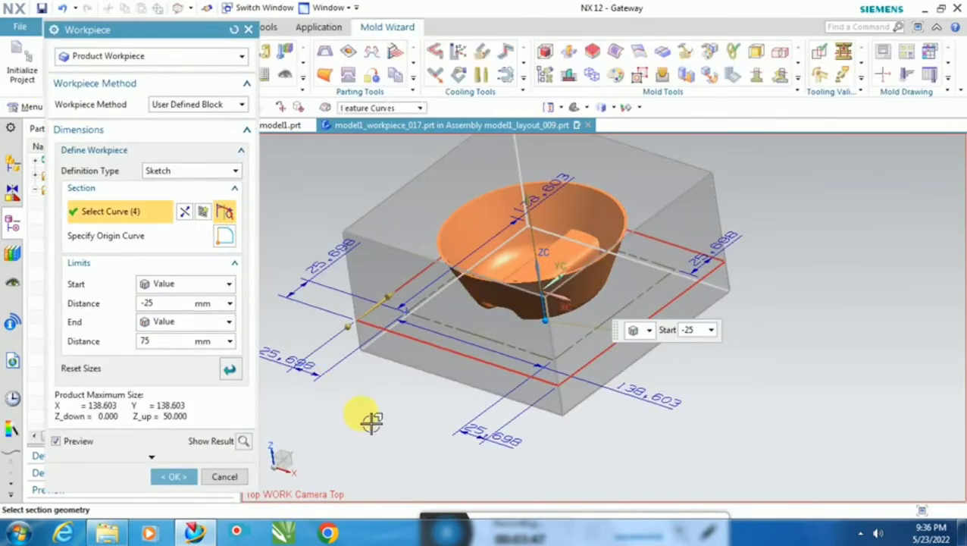
middle_drag(360, 401, 389, 392)
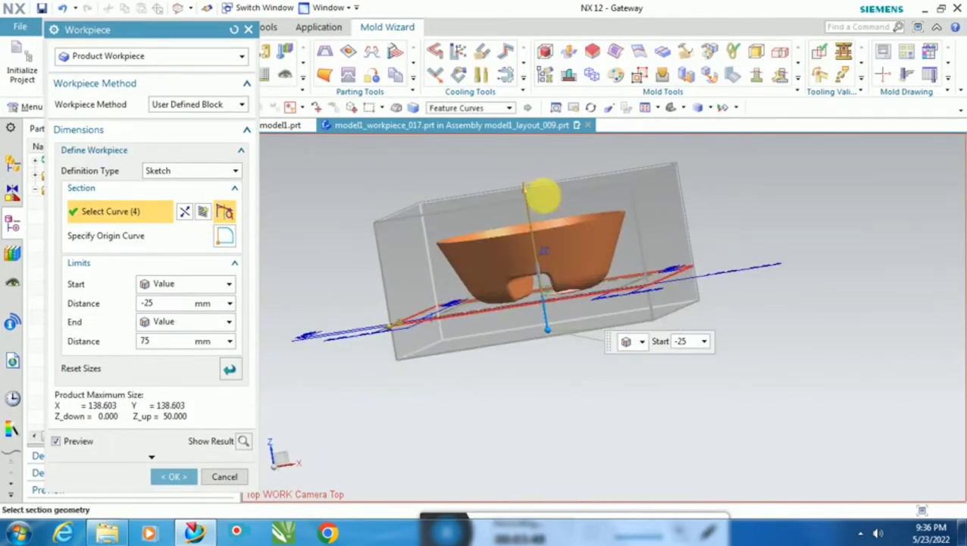
click(179, 478)
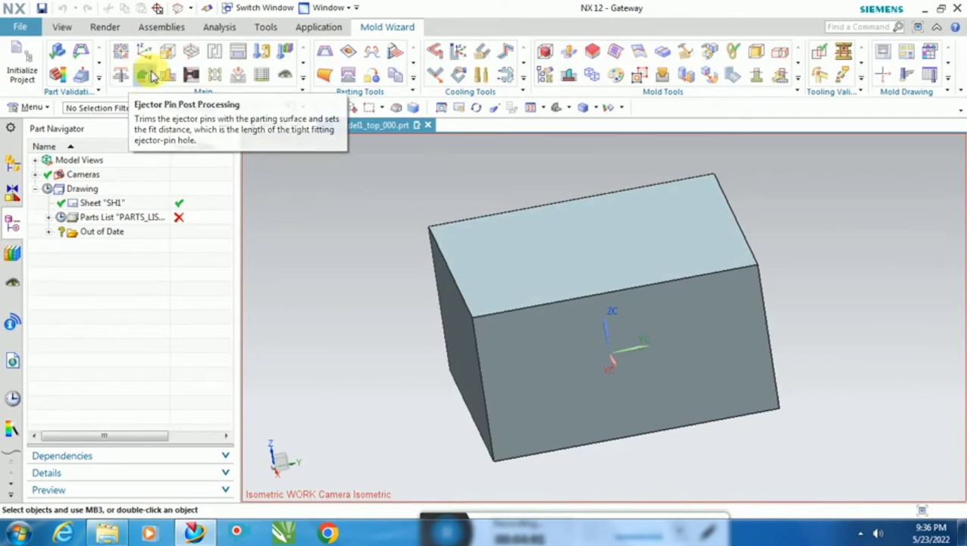
click(324, 55)
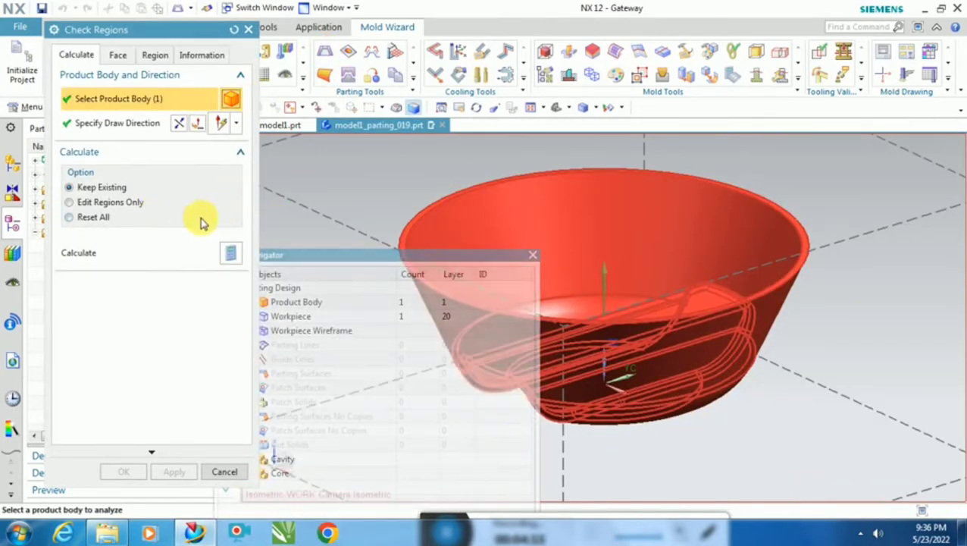
click(328, 258)
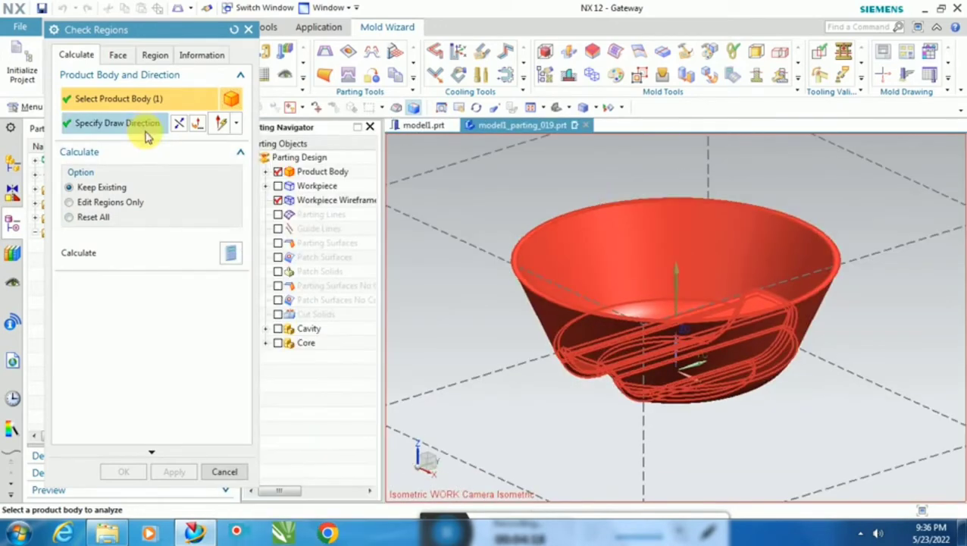
click(147, 130)
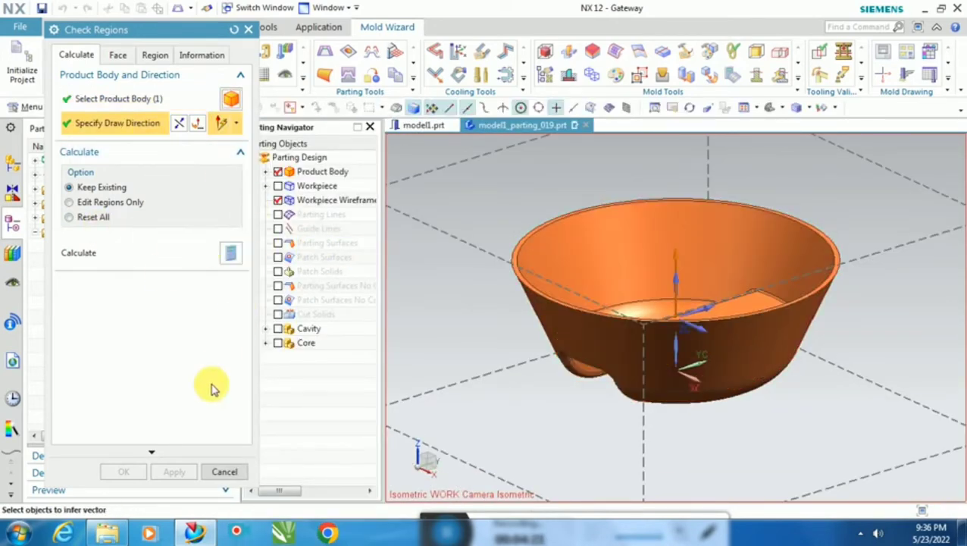
click(224, 473)
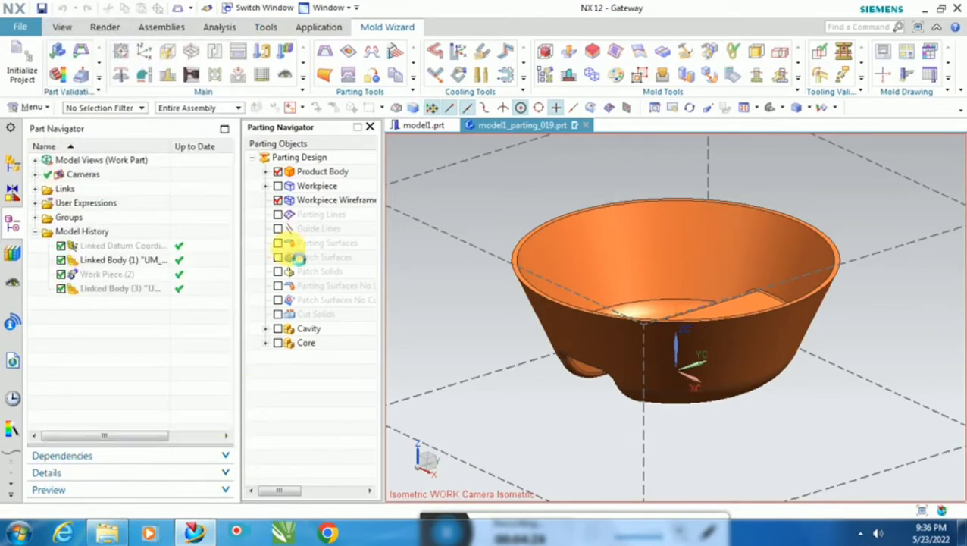
Assign the bowl's inner faces to the Cavity region, with Create Regions and Create Parting Lines enabled.
click(372, 55)
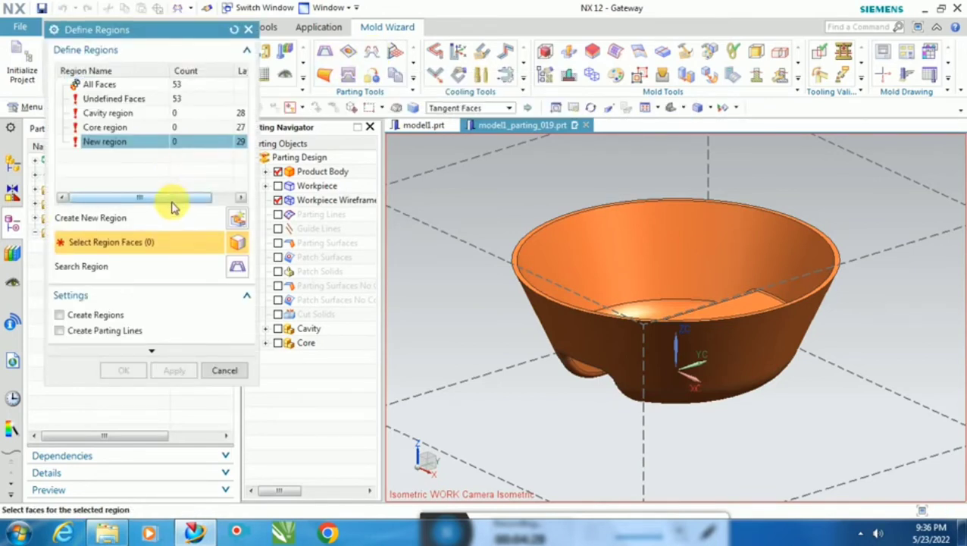
click(125, 115)
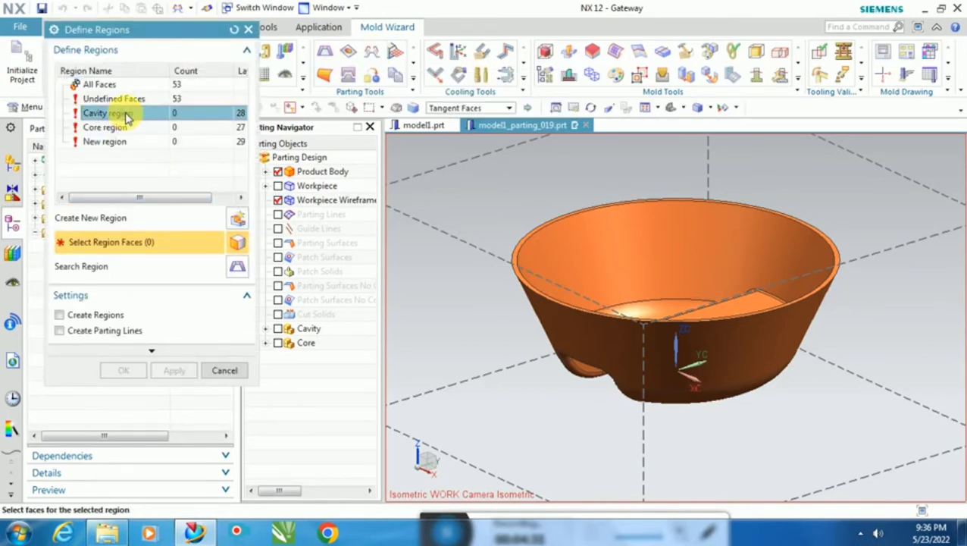
click(119, 129)
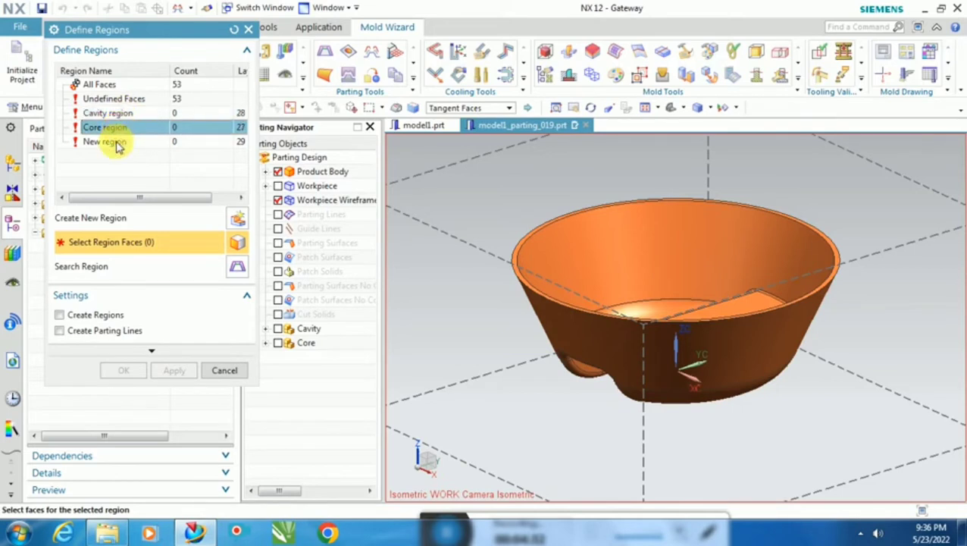
click(114, 115)
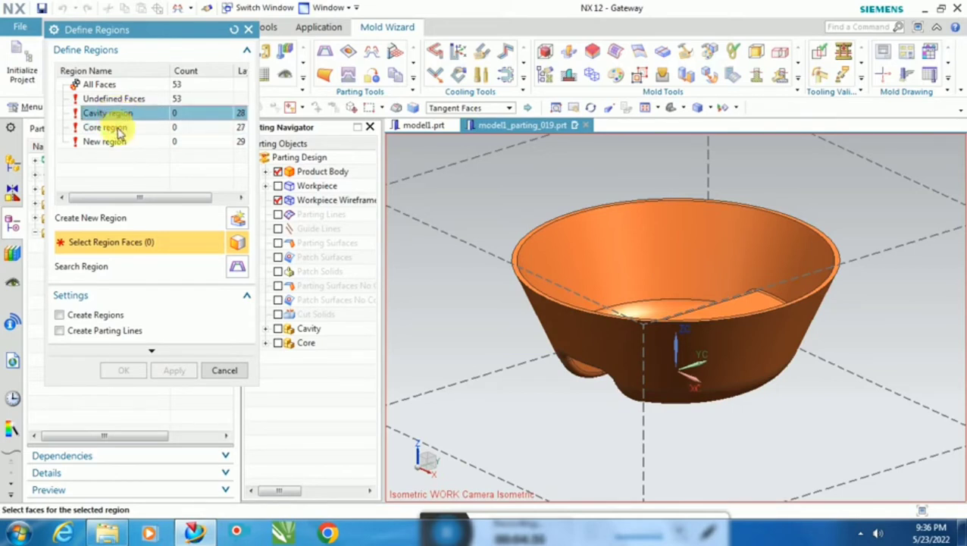
click(677, 263)
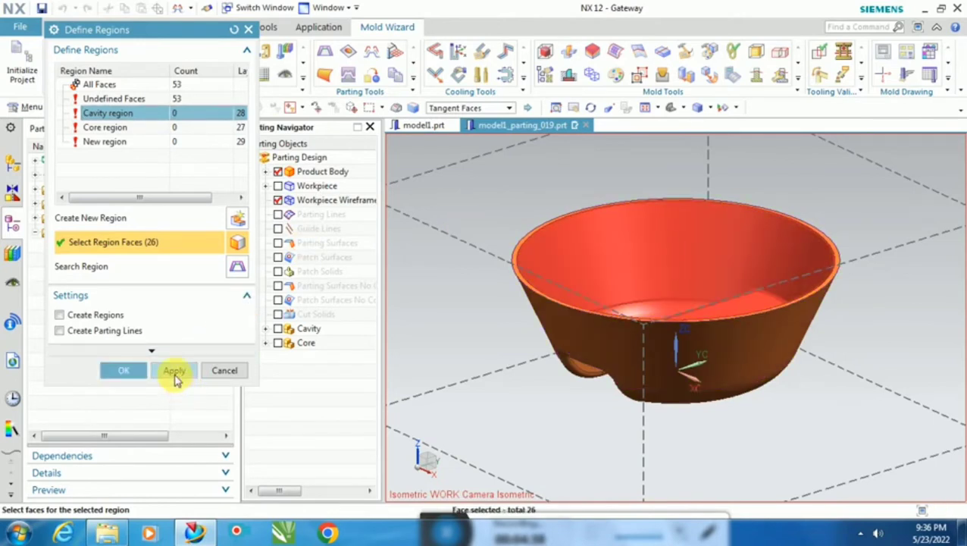
click(95, 315)
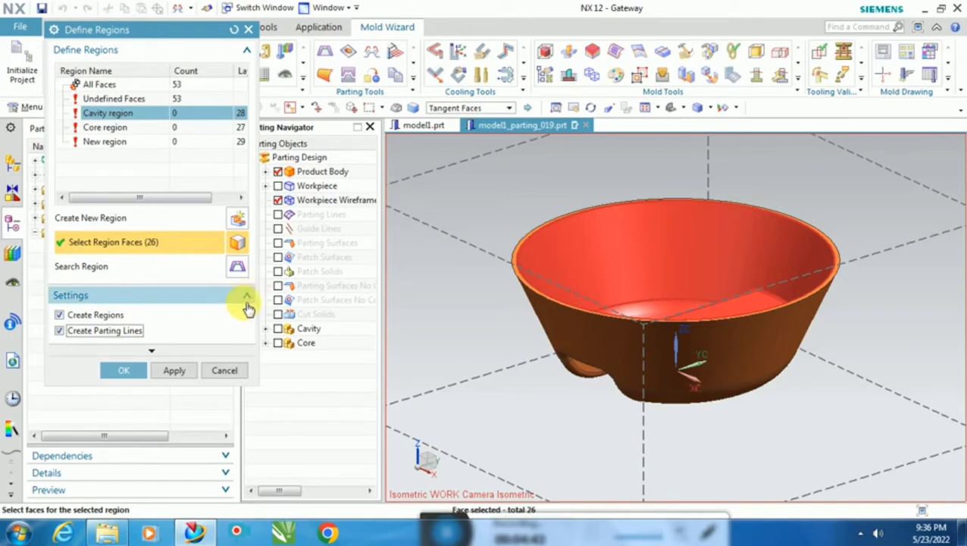
click(186, 371)
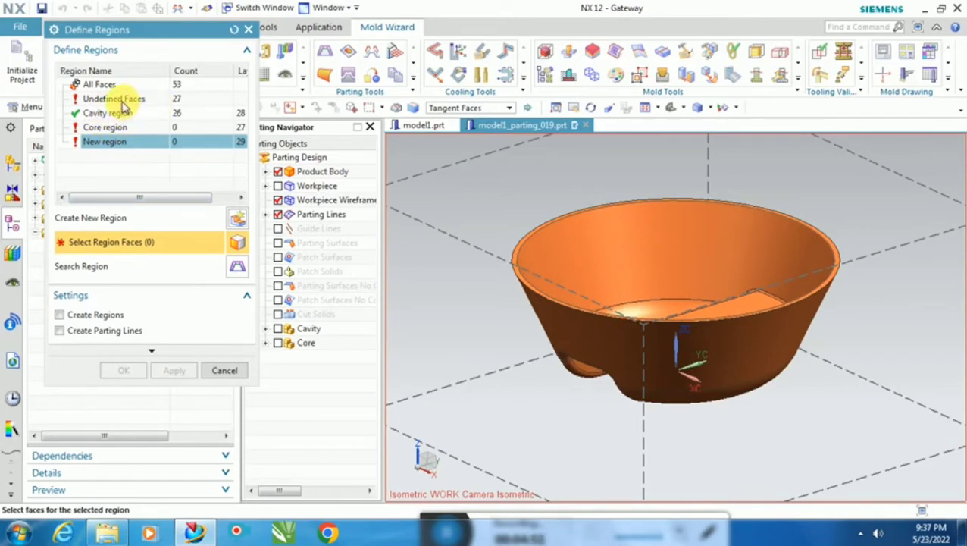
Assign the bowl's outer faces to the Core region with Create Regions and Create Parting Lines enabled, continuing with the existing regions.
click(121, 99)
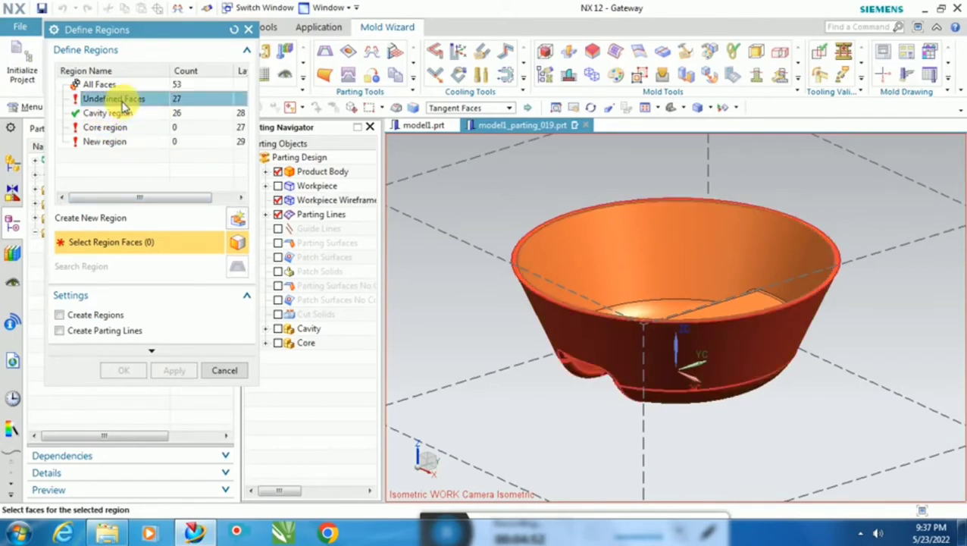
click(121, 127)
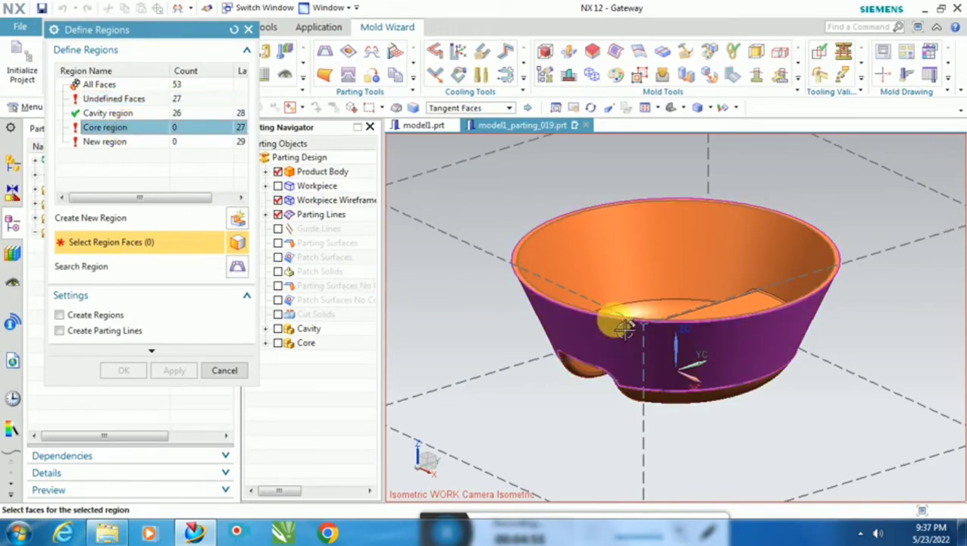
click(600, 321)
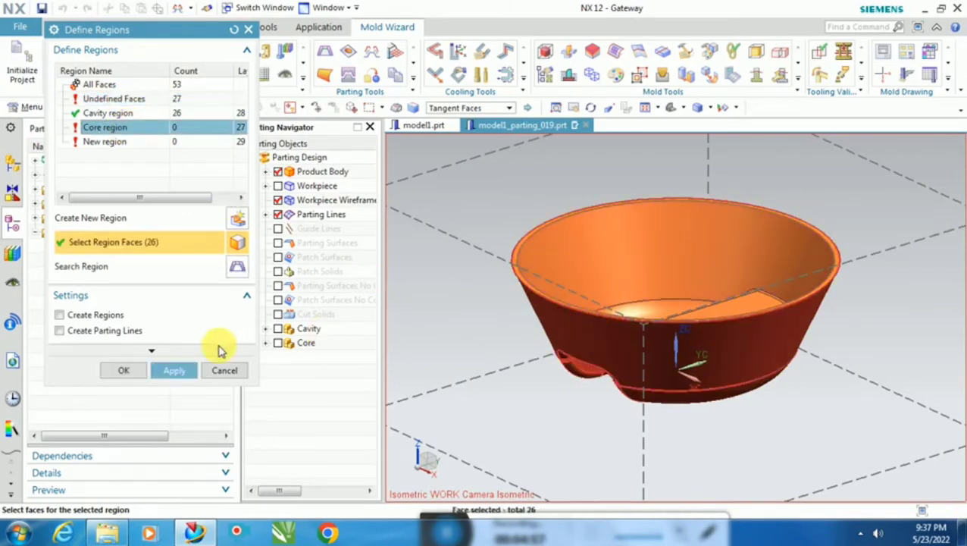
click(107, 331)
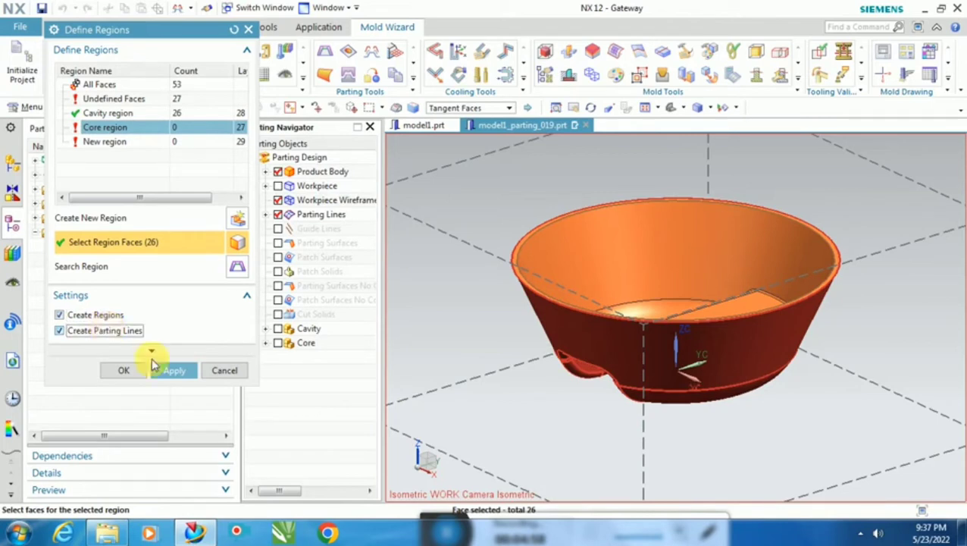
click(173, 370)
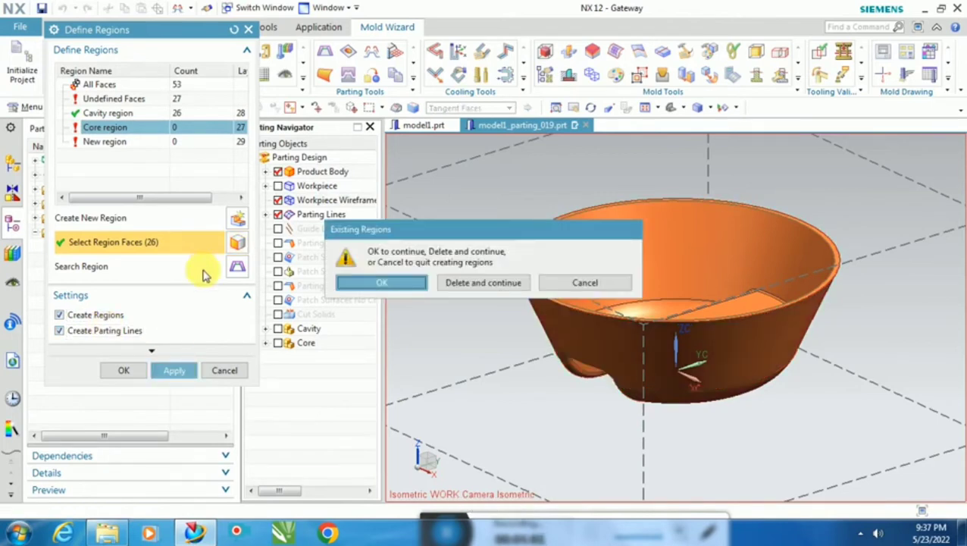
click(380, 284)
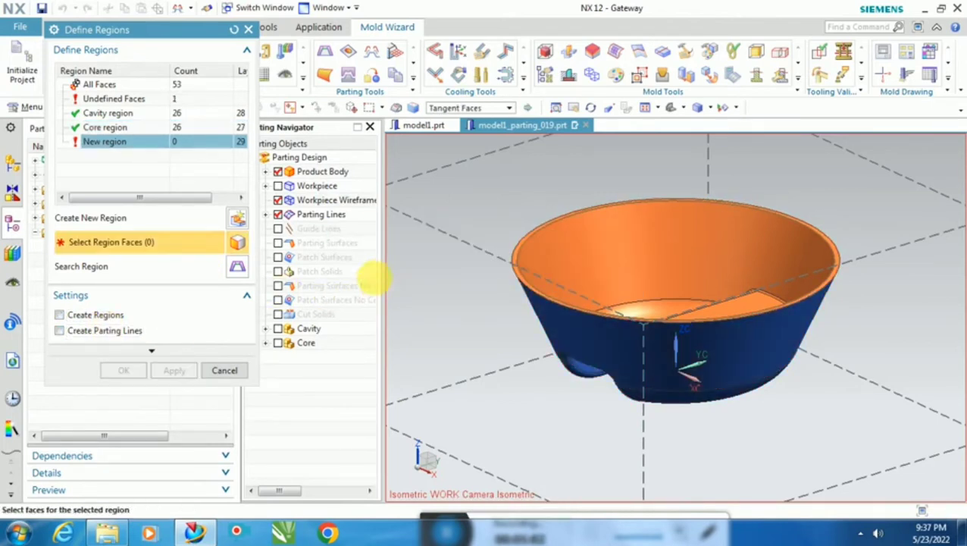
Add the undefined rim face to the Cavity region with Create Regions enabled, continuing with the existing regions.
click(131, 99)
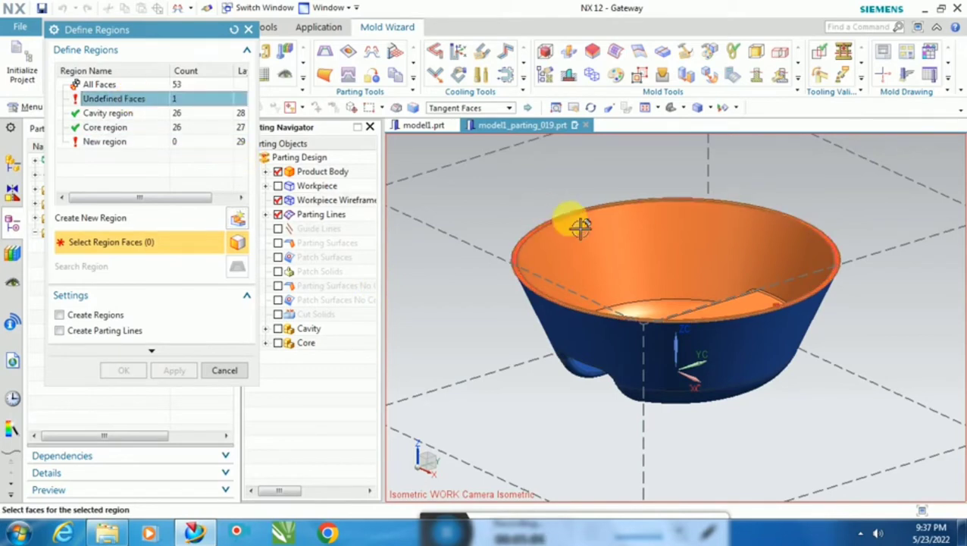
scroll(525, 267, up, 3)
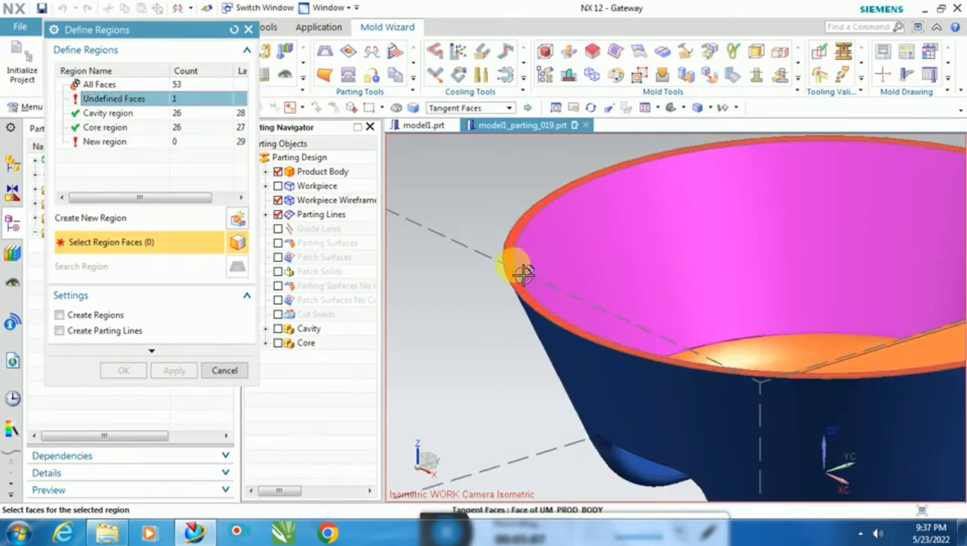
click(504, 279)
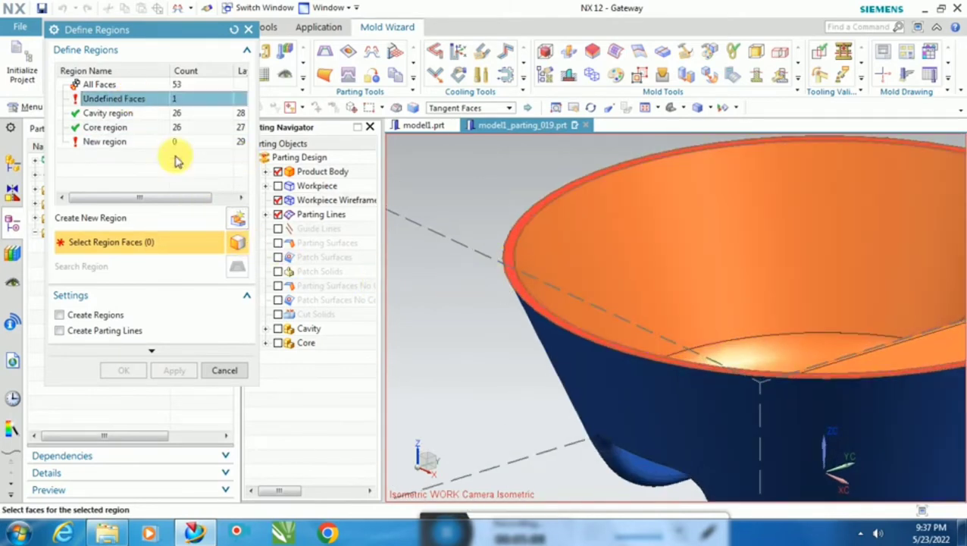
click(131, 113)
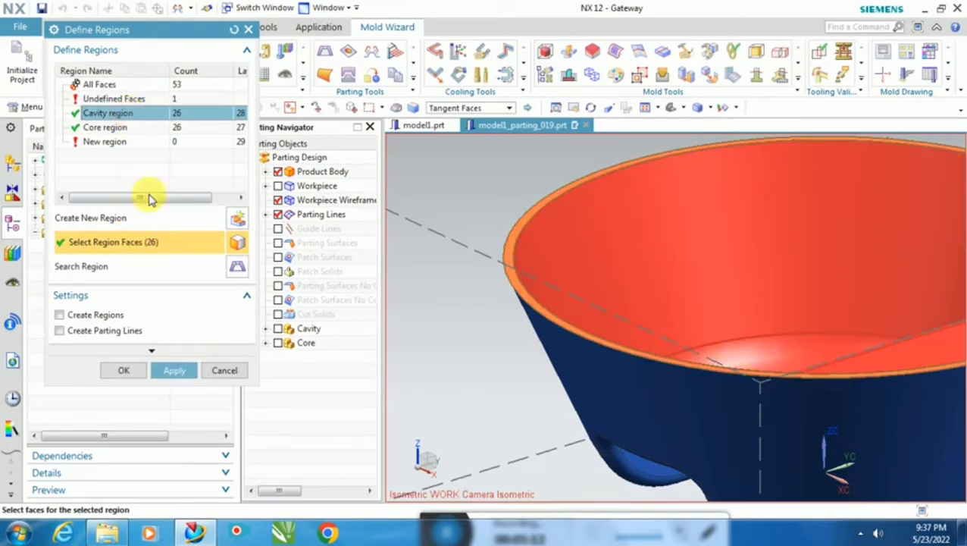
click(522, 243)
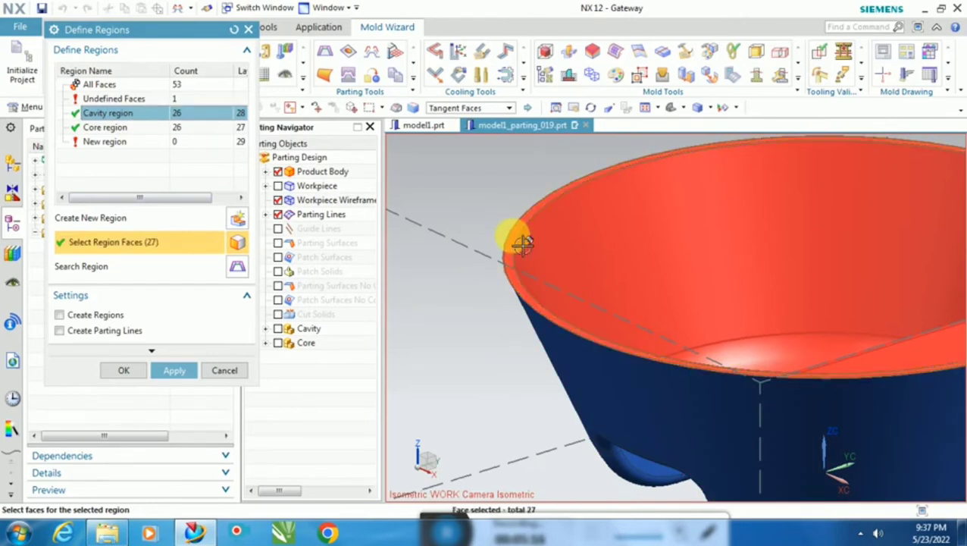
click(72, 314)
click(173, 370)
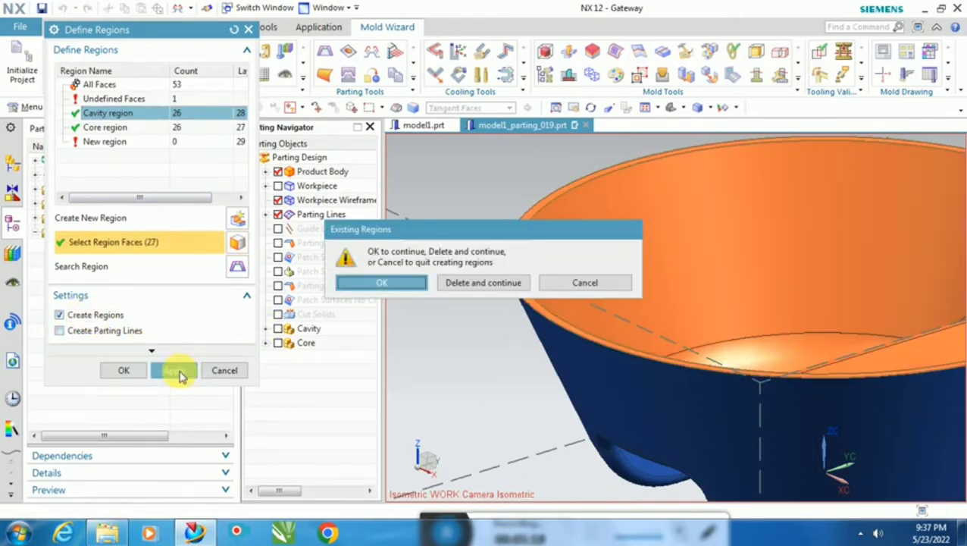
click(402, 282)
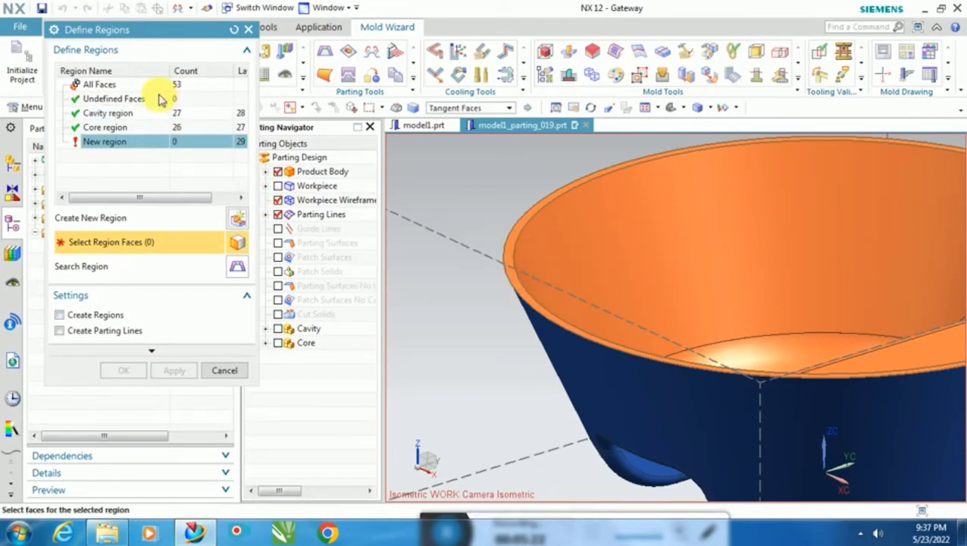
Review the assigned regions and finish the region definition with Create Regions and Create Parting Lines enabled, keeping the existing regions.
click(114, 99)
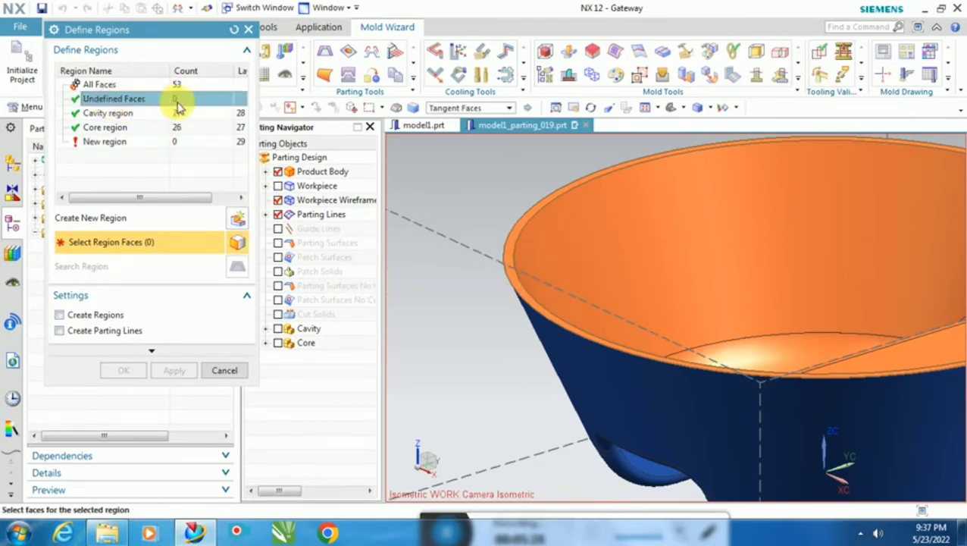
click(137, 114)
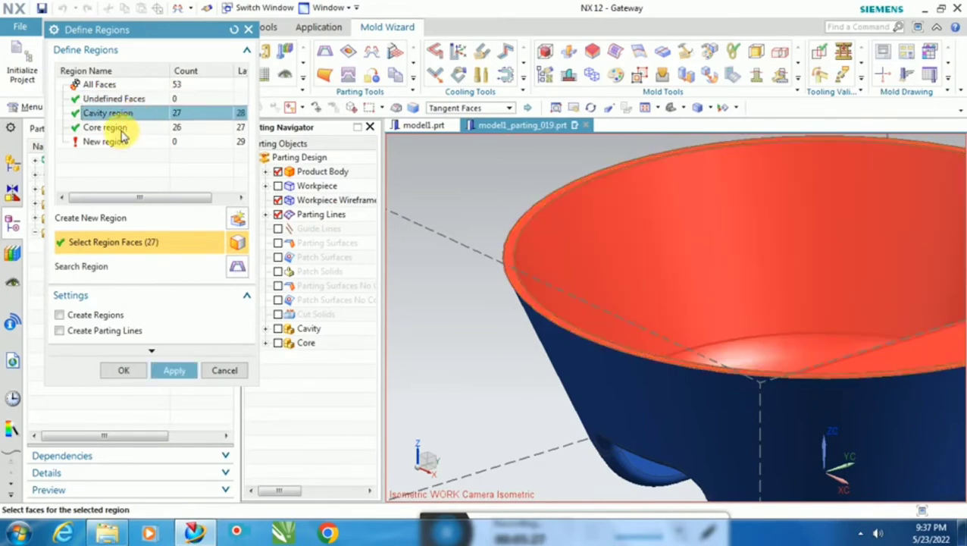
click(119, 128)
click(97, 315)
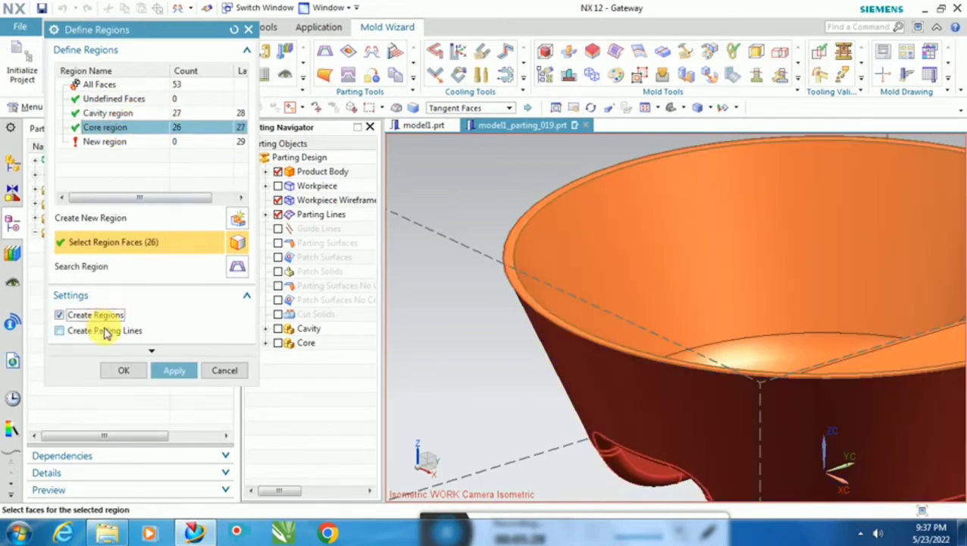
click(106, 334)
click(126, 370)
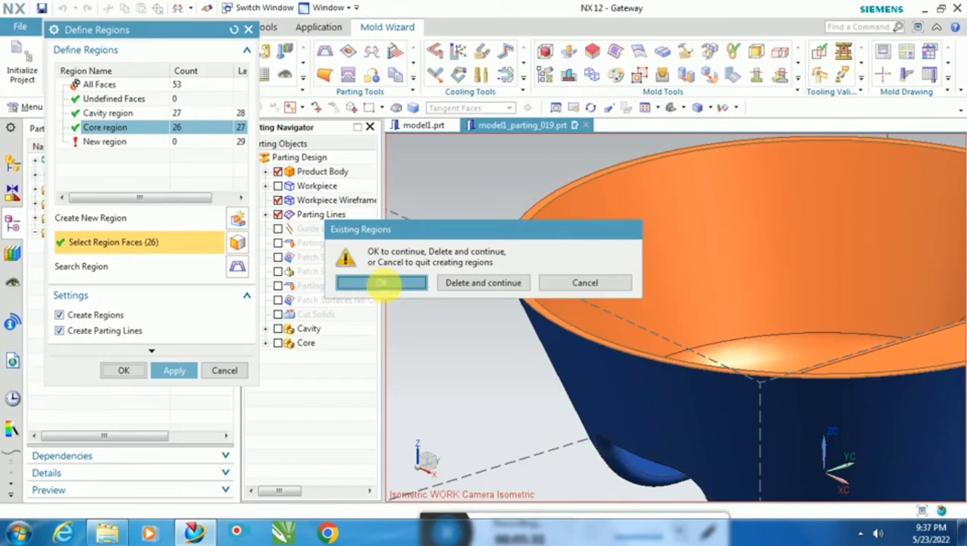
click(381, 283)
Create a Bounded Plane parting surface from the rim's parting line segment, keeping the default directions and keep side.
scroll(439, 305, down, 3)
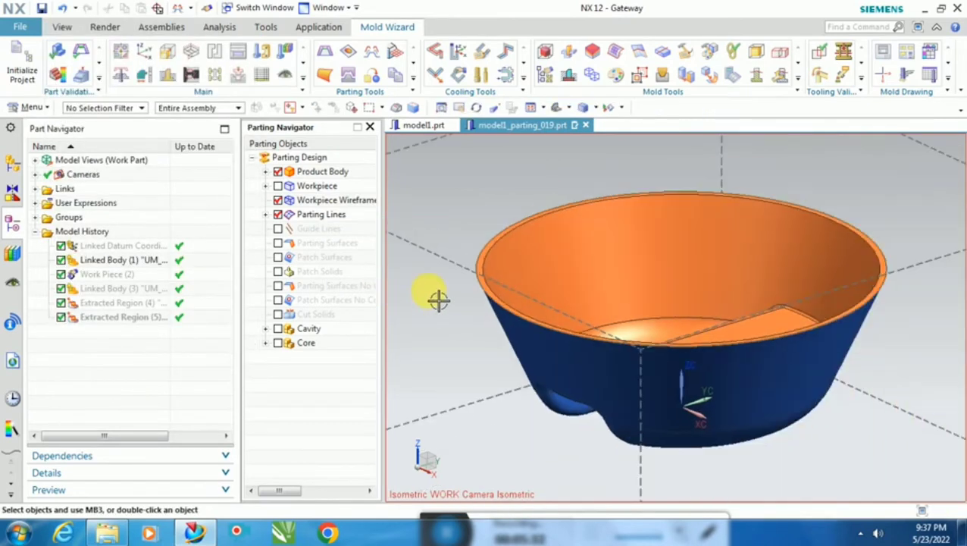
click(397, 55)
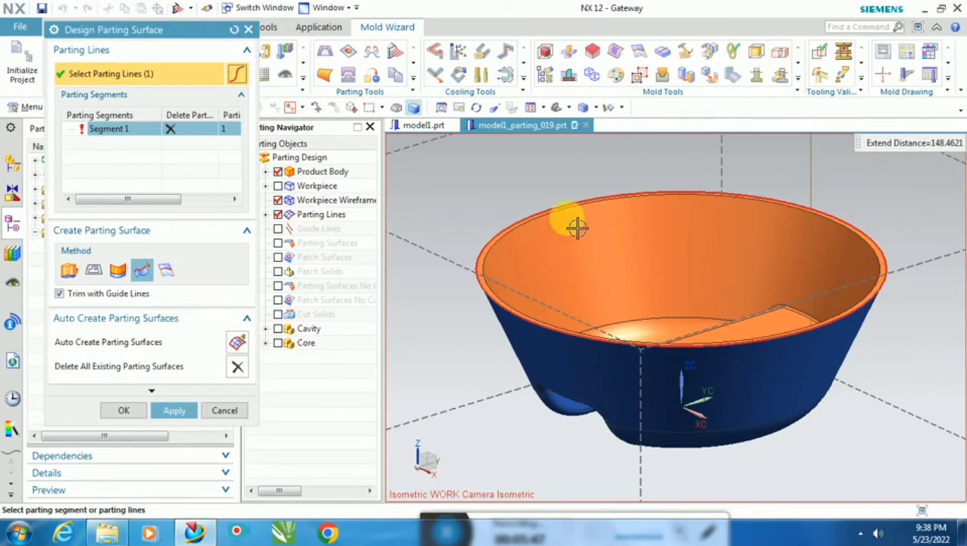
scroll(576, 224, down, 3)
scroll(444, 258, down, 2)
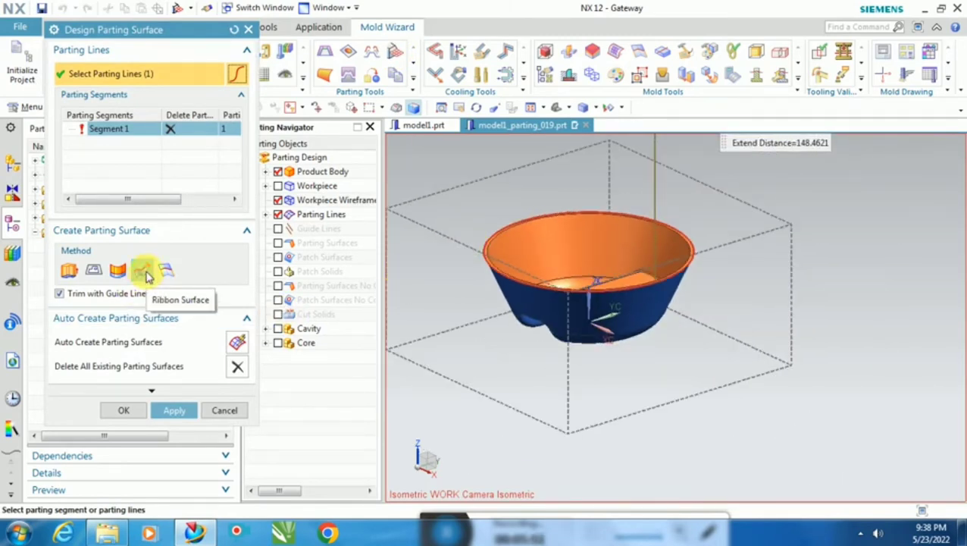
click(130, 273)
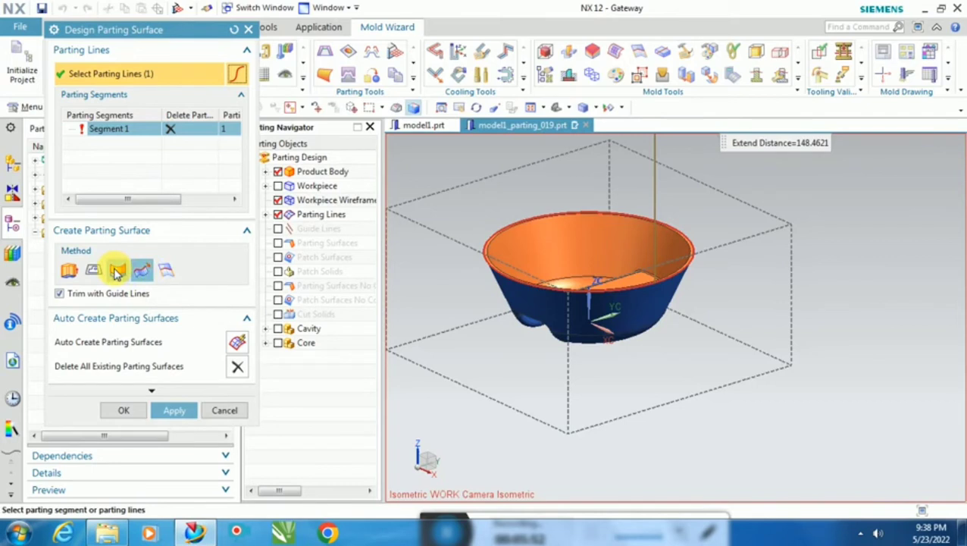
click(95, 270)
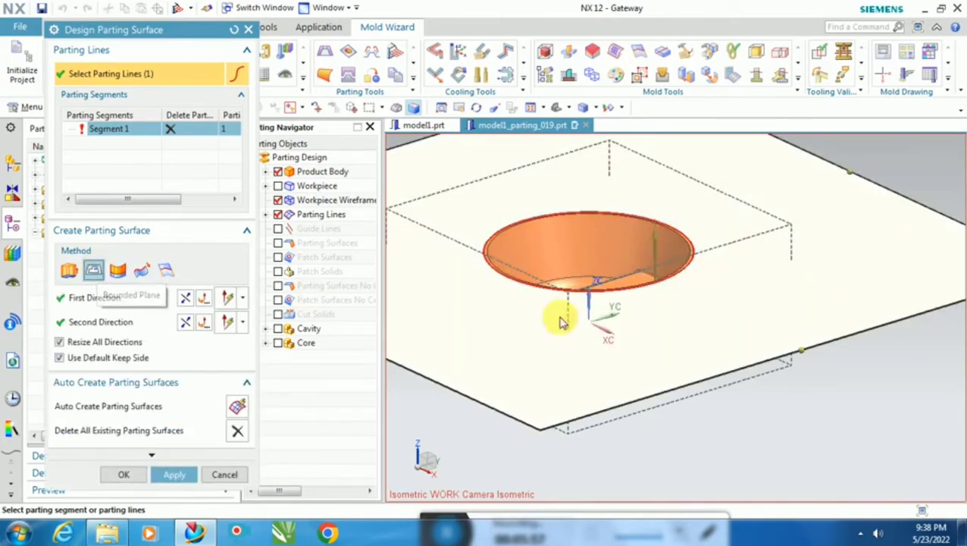
scroll(702, 291, down, 4)
mouse_move(741, 419)
middle_down()
mouse_move(751, 479)
mouse_move(738, 458)
mouse_move(742, 434)
middle_up()
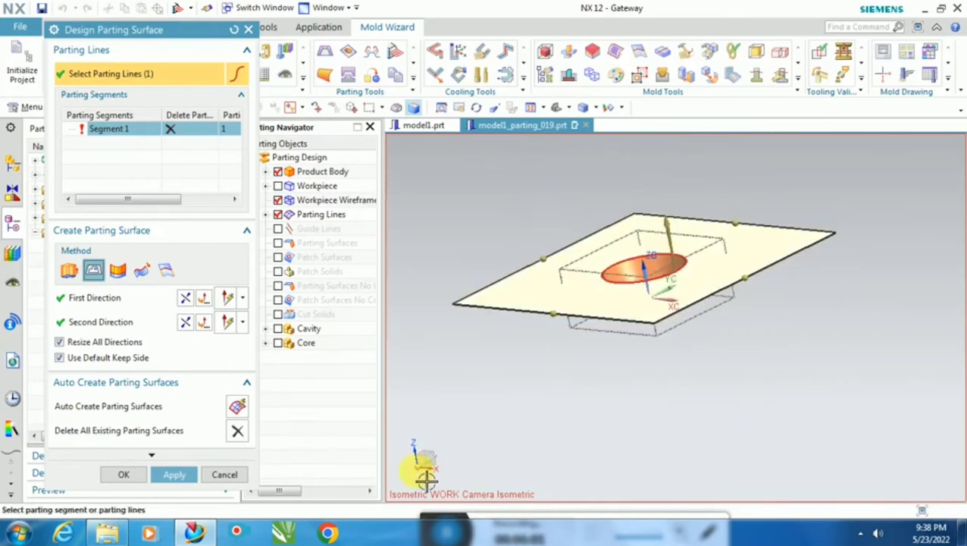
click(175, 476)
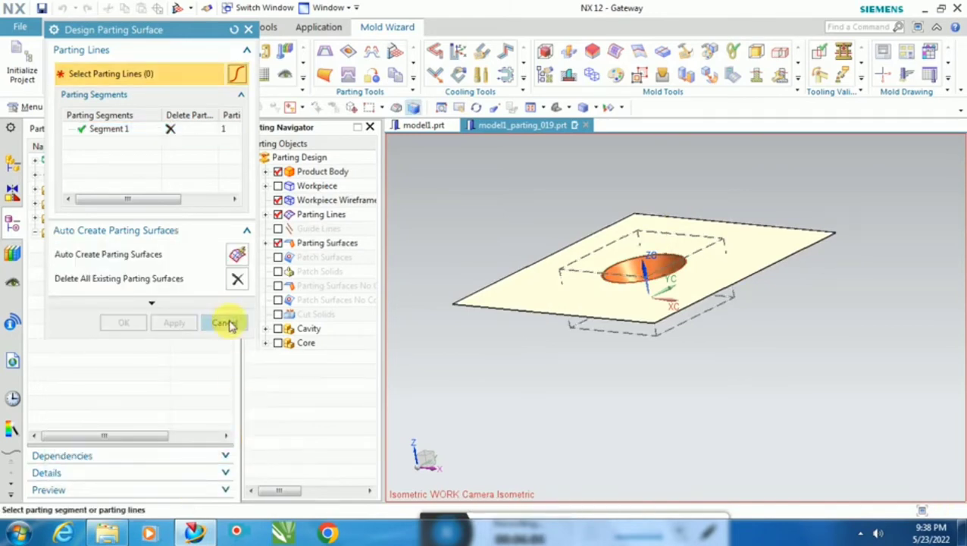
Create the cavity and core from All Regions, reversing the cavity's normal and accepting both parting results.
click(224, 322)
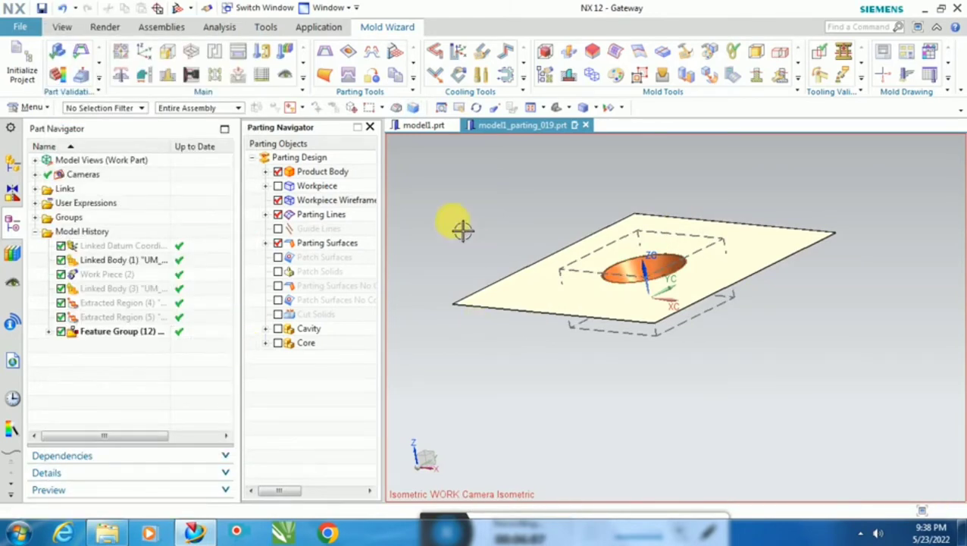
click(350, 79)
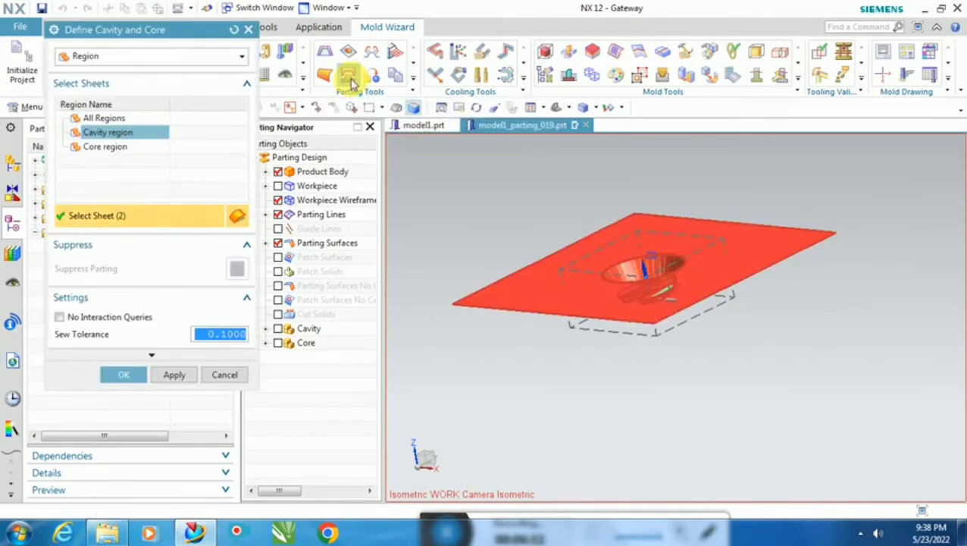
click(114, 118)
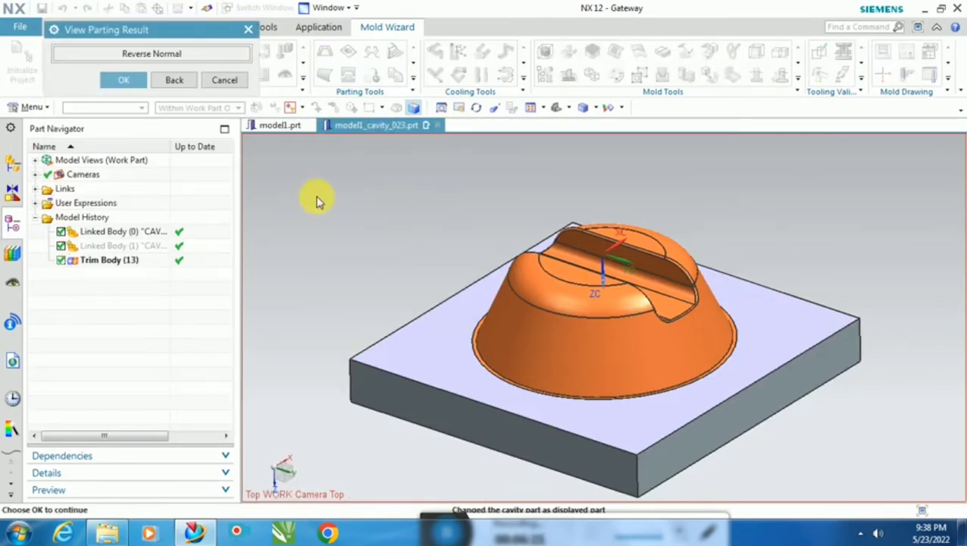
click(186, 57)
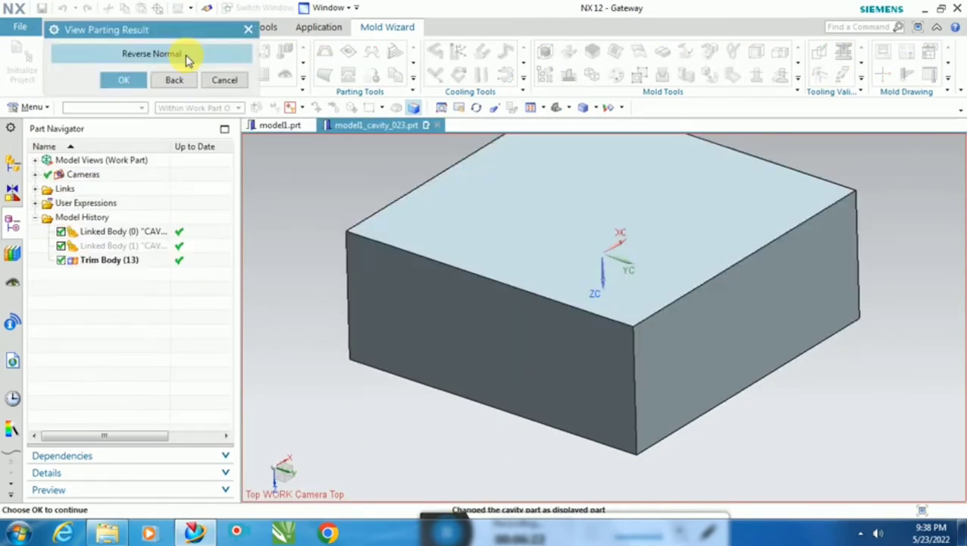
middle_click(390, 425)
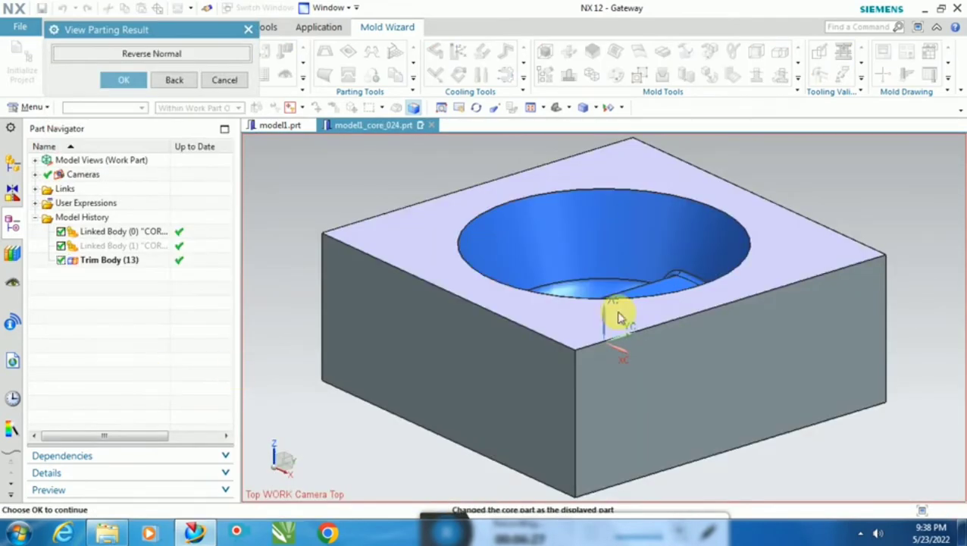
middle_drag(862, 313, 846, 345)
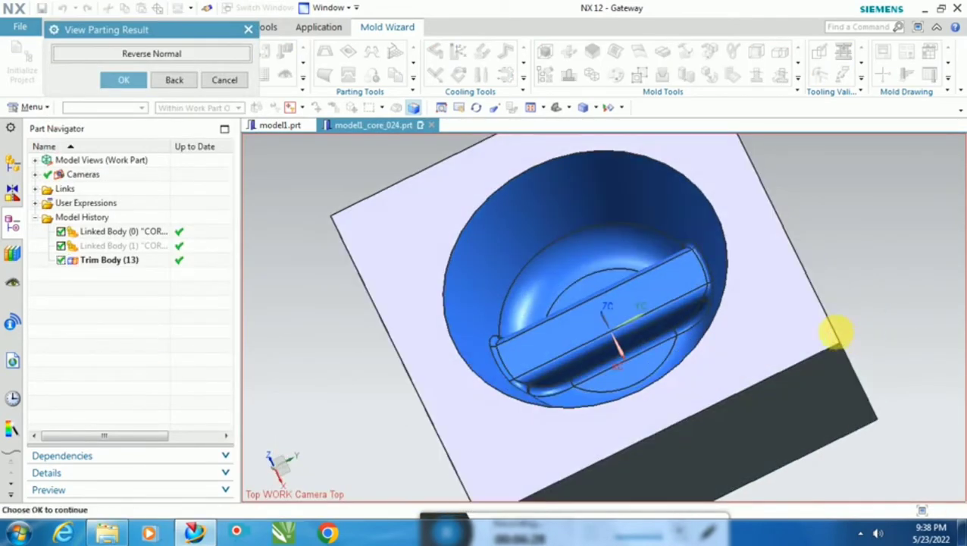
click(133, 80)
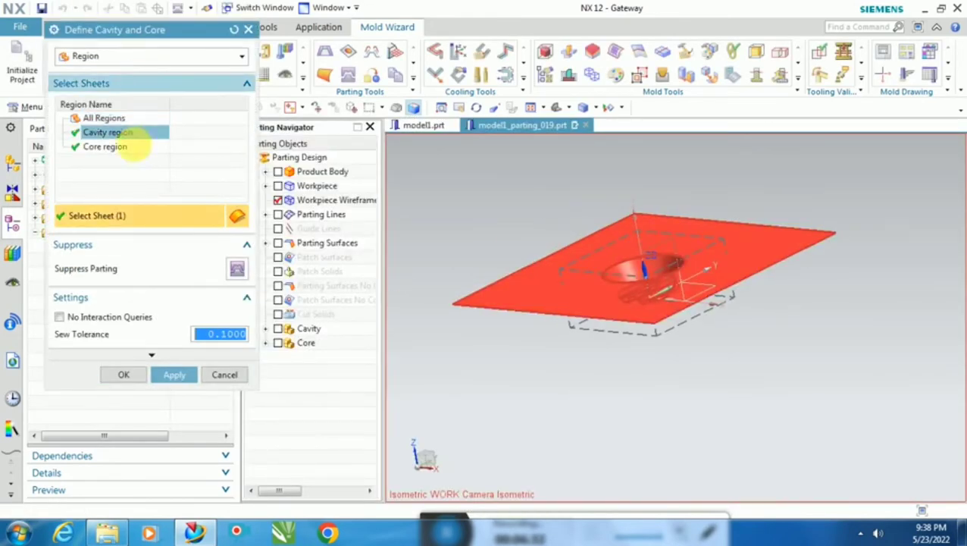
Recreate the Cavity region's parting result, deleting the existing sewn sheets, and accept the cavity block in its default direction.
click(128, 375)
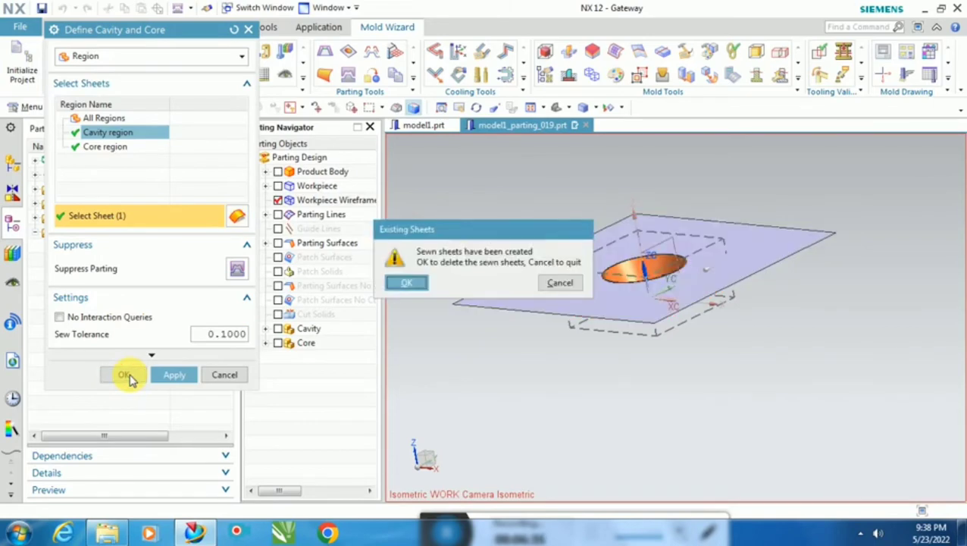
click(407, 284)
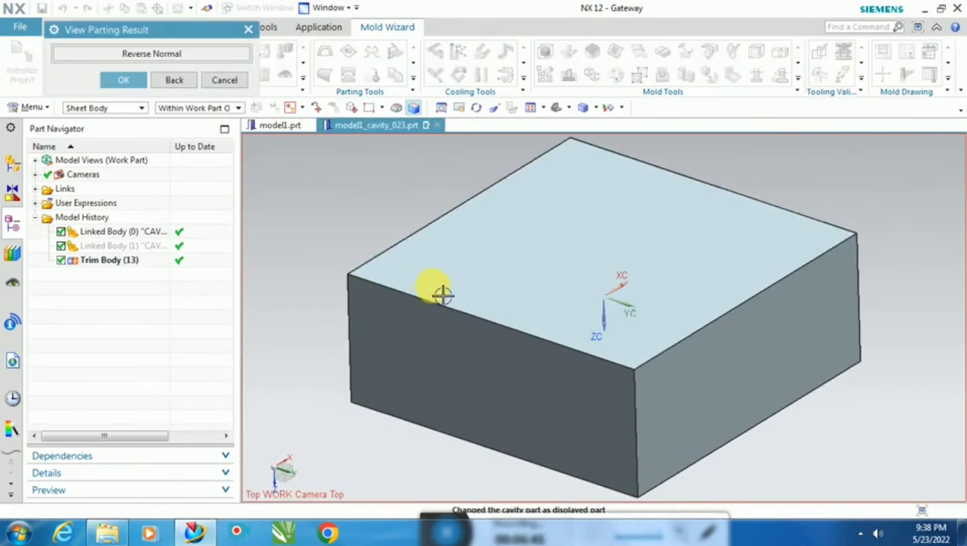
scroll(492, 283, down, 3)
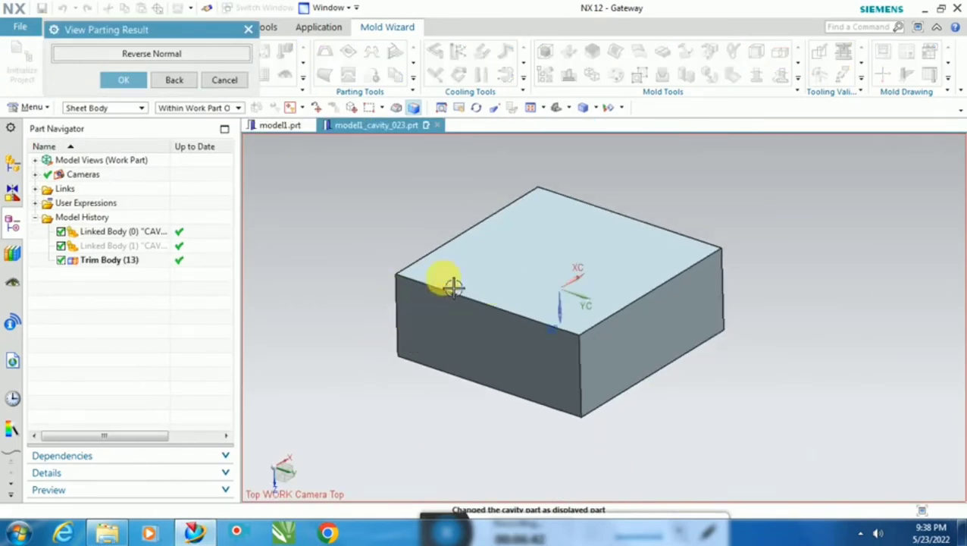
middle_drag(445, 280, 492, 220)
middle_drag(558, 299, 568, 319)
click(130, 85)
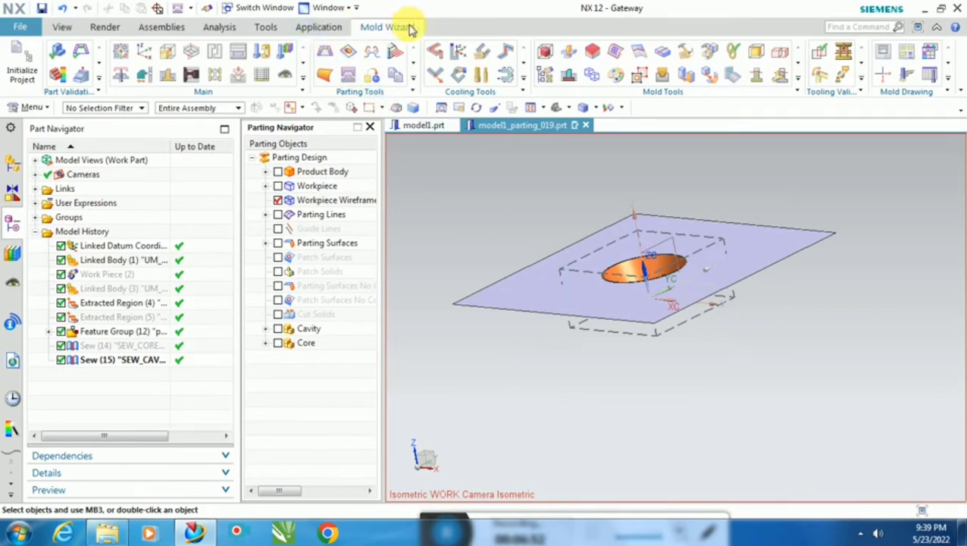
Display the cavity part model1_cavity_023.prt and examine its bowl-shaped pocket.
click(339, 9)
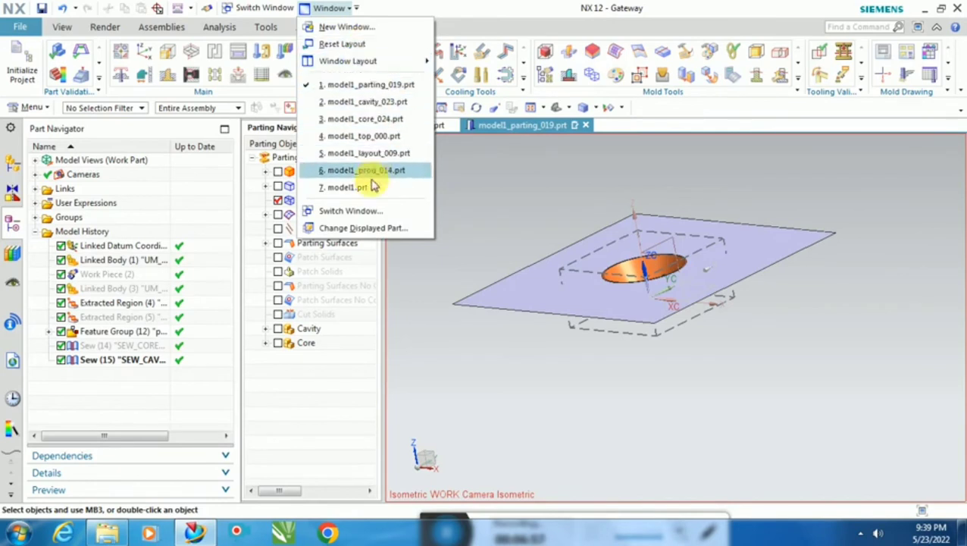
click(370, 102)
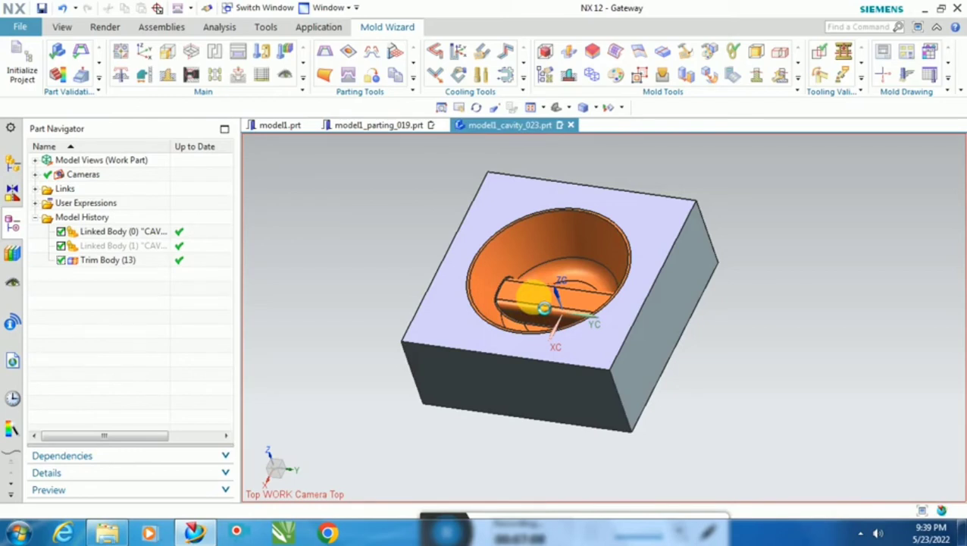
scroll(545, 308, up, 1)
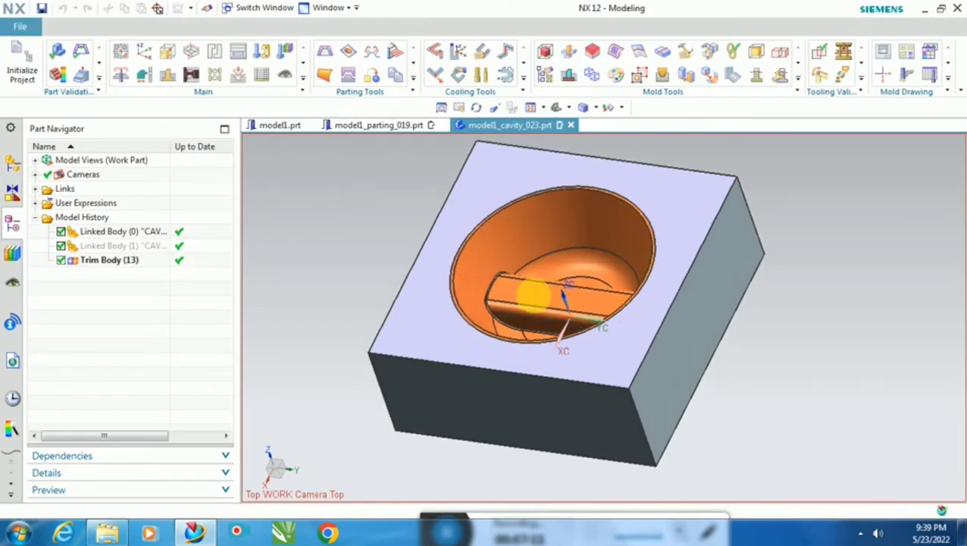
mouse_move(859, 347)
middle_down()
mouse_move(856, 326)
mouse_move(868, 319)
mouse_move(863, 347)
mouse_move(872, 341)
middle_up()
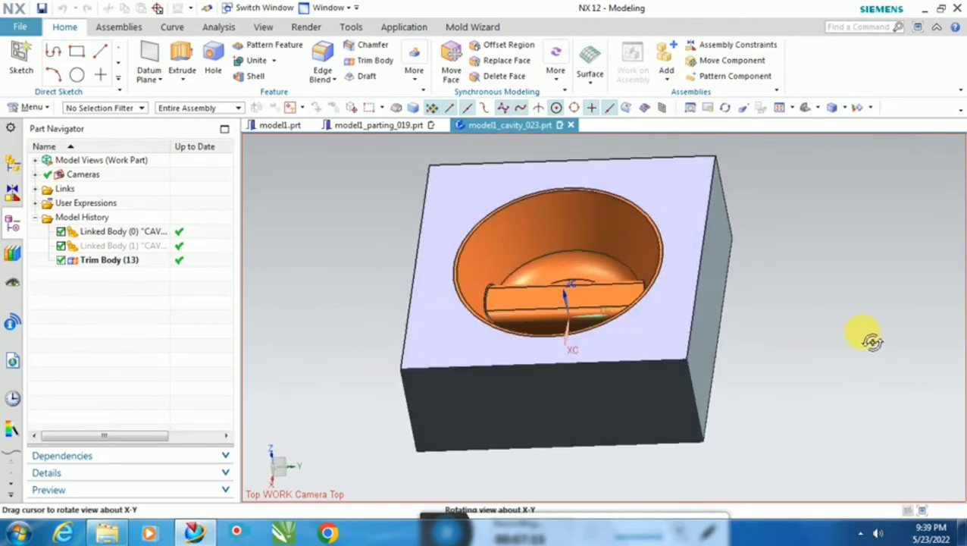
scroll(871, 341, up, 1)
Display the product assembly model1_prod_014.prt and examine the mold block with the bowl in place.
click(331, 9)
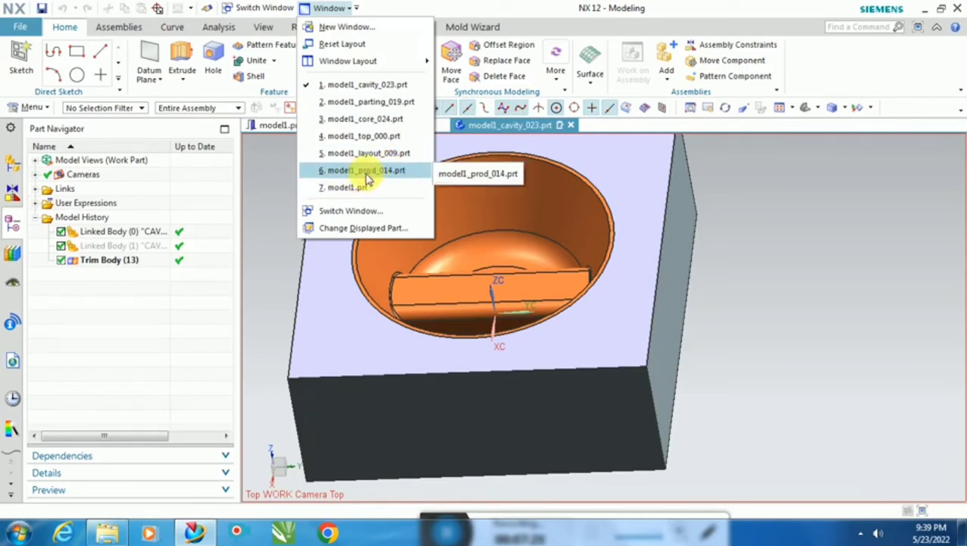
click(340, 173)
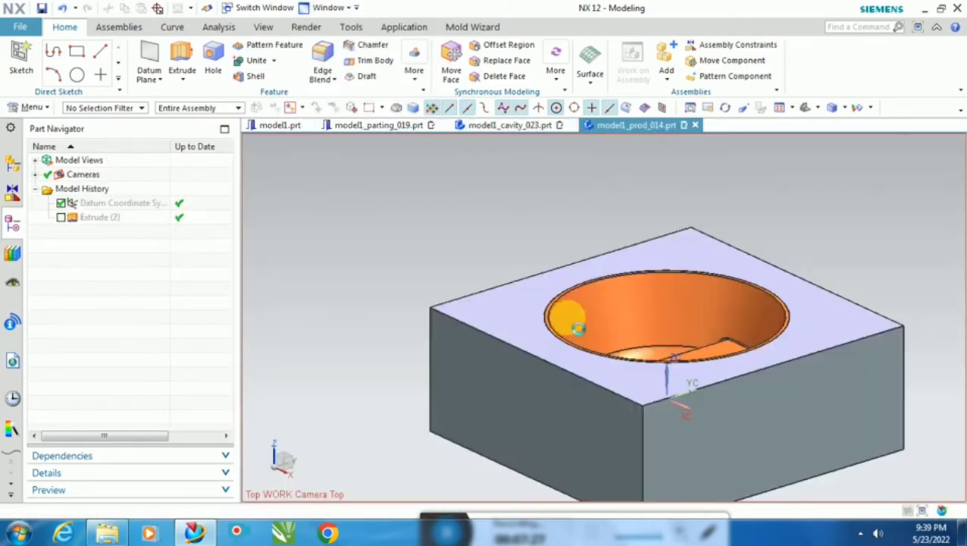
scroll(392, 276, down, 3)
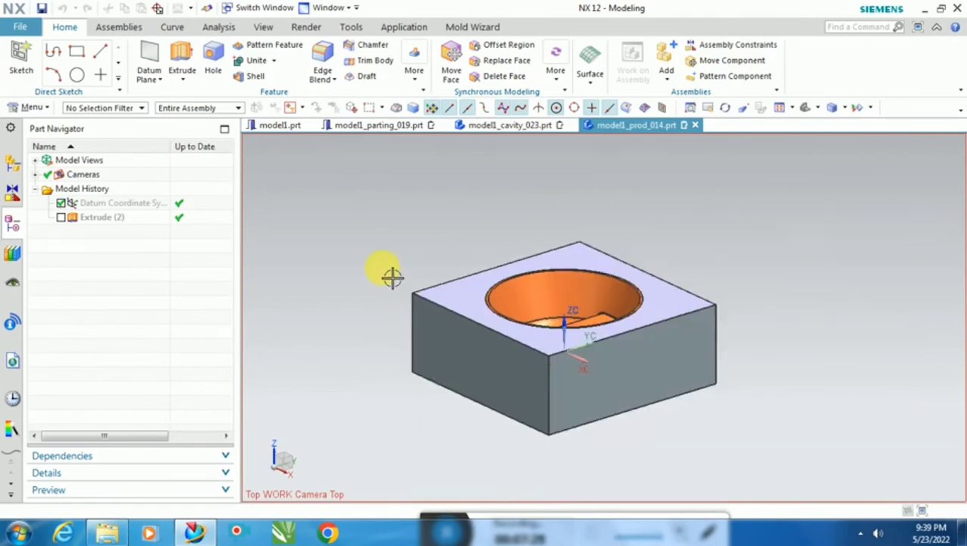
middle_drag(391, 276, 455, 347)
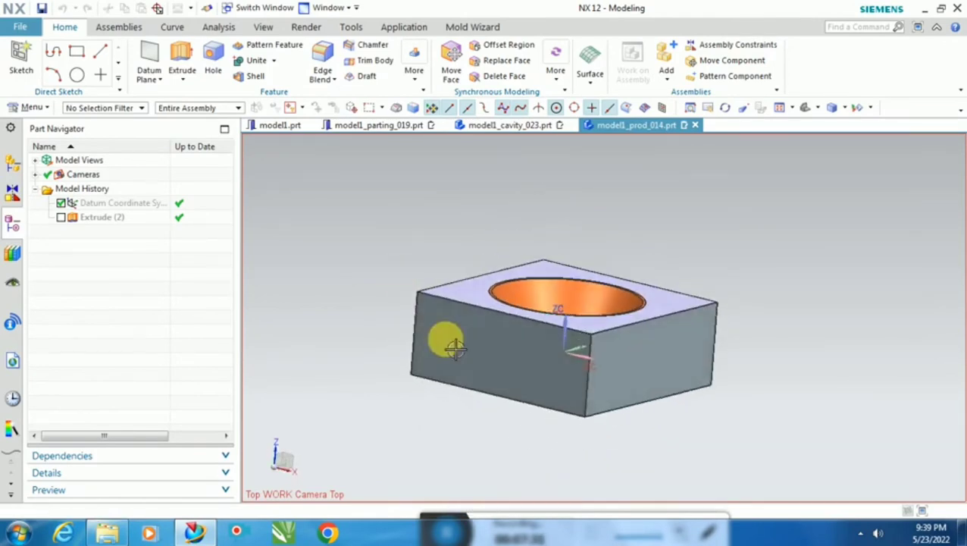
Display the top-level assembly model1_top_000.prt and examine the mold block from another angle.
click(332, 11)
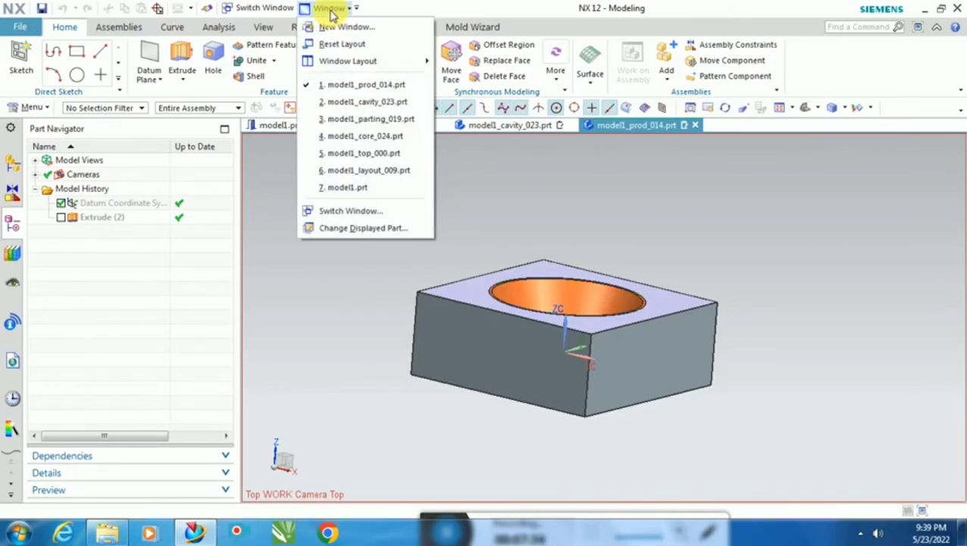
click(399, 155)
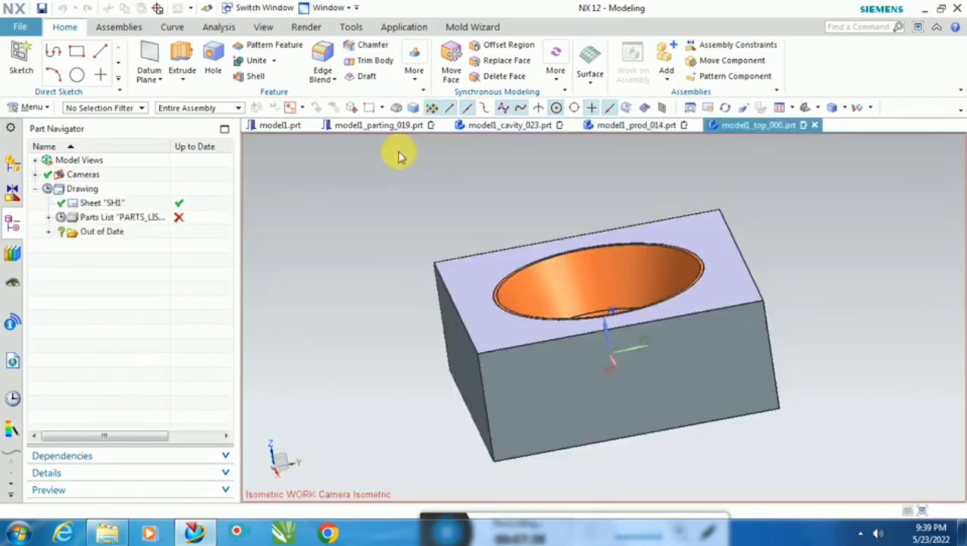
mouse_move(394, 199)
middle_down()
mouse_move(410, 216)
mouse_move(394, 197)
middle_up()
Display the original bowl part model1.prt and examine its shape.
click(326, 9)
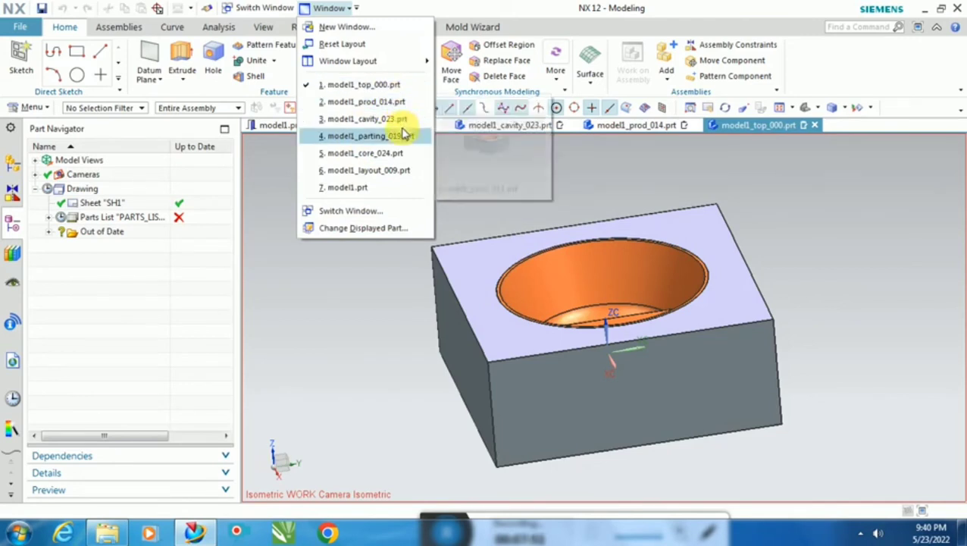
click(362, 187)
middle_drag(434, 269, 415, 241)
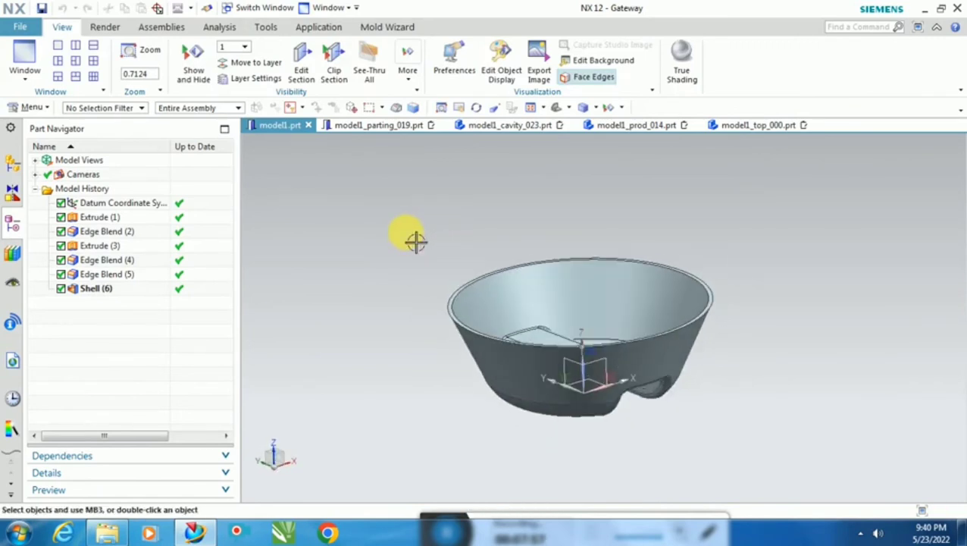
drag(430, 523, 389, 366)
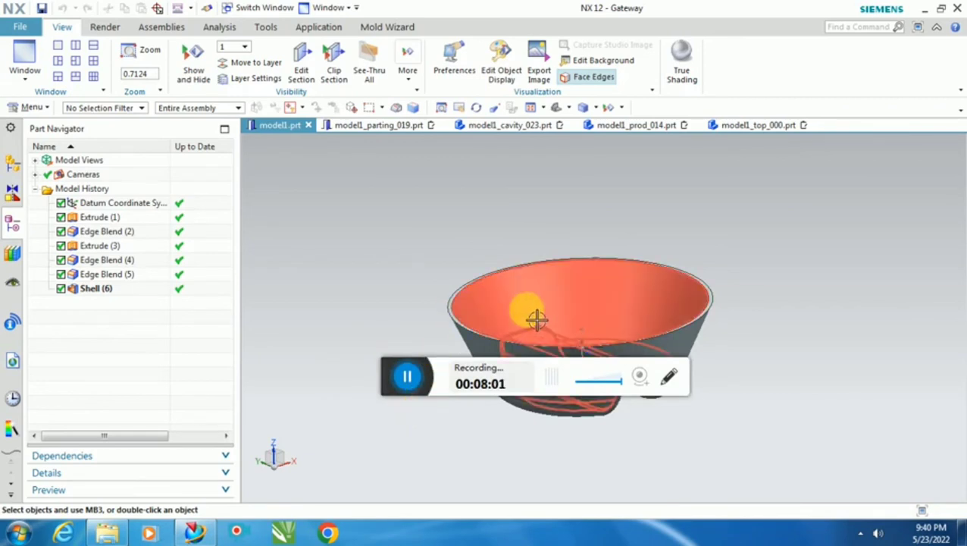
Return to the product assembly model1_prod_014.prt and orient it to look into the bowl.
click(328, 10)
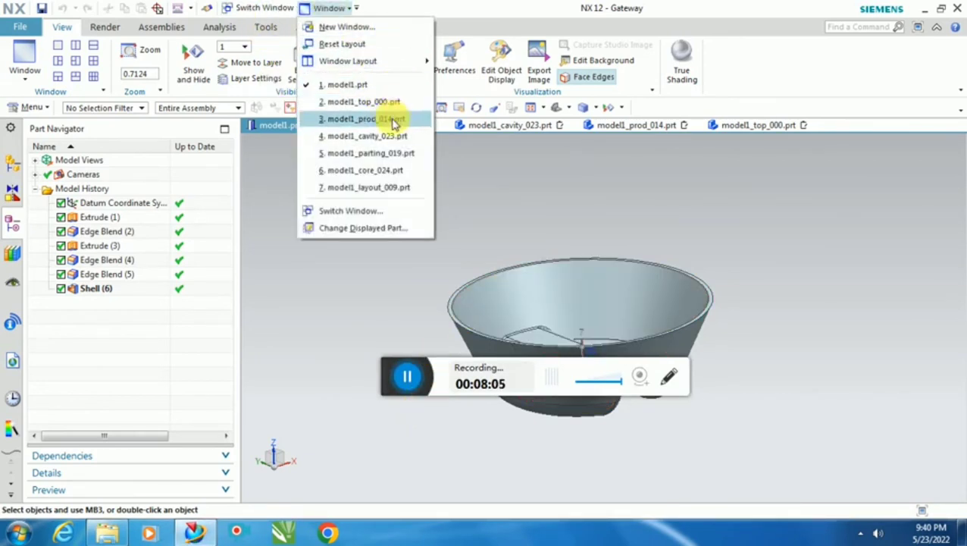
click(367, 119)
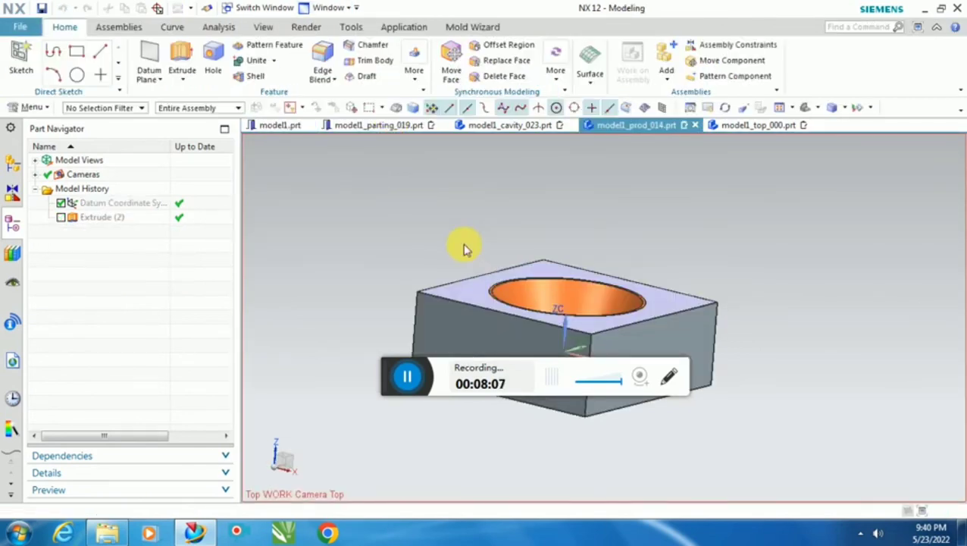
middle_drag(406, 211, 395, 321)
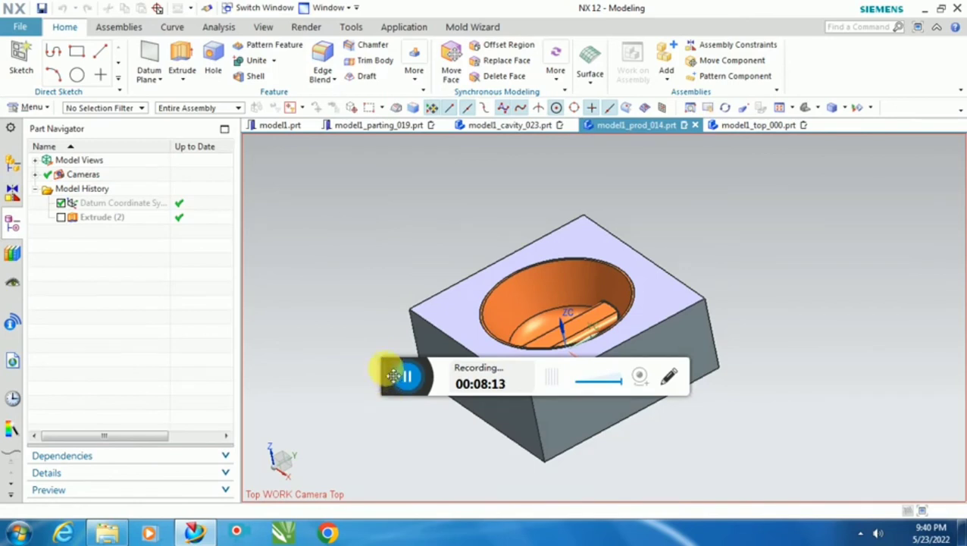
drag(394, 377, 392, 464)
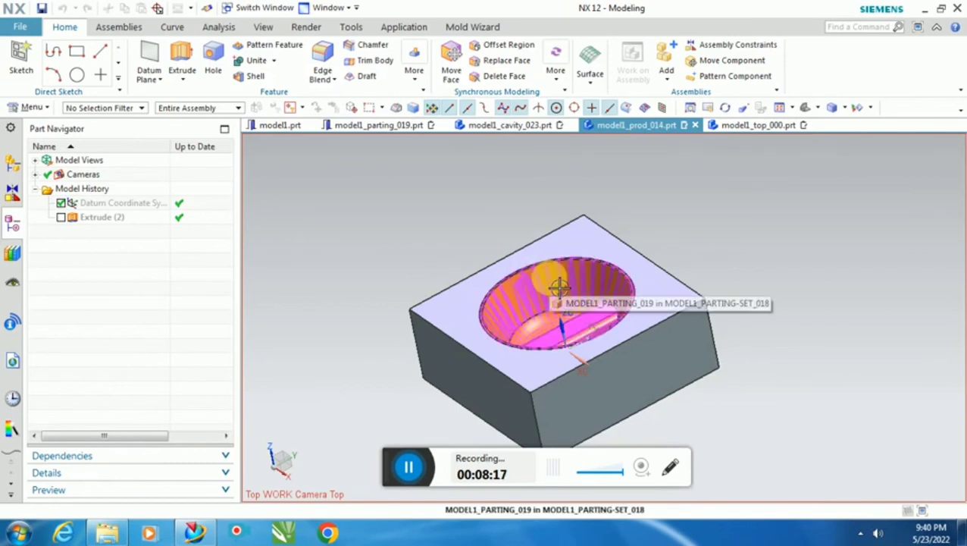
Move the bowl component MODEL1_PARTING_019 out of the block along ZC to Z 105 with Dynamic motion and No Copy.
click(471, 27)
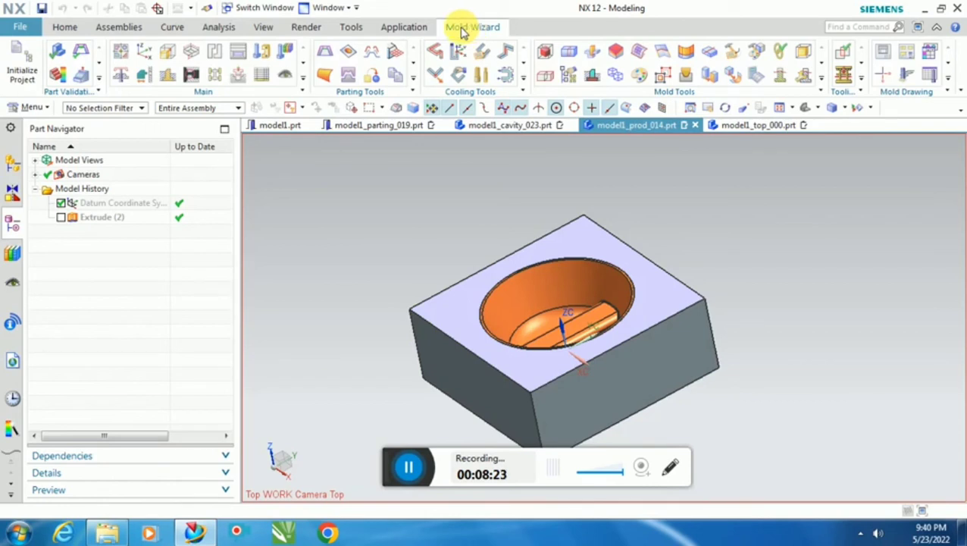
click(519, 286)
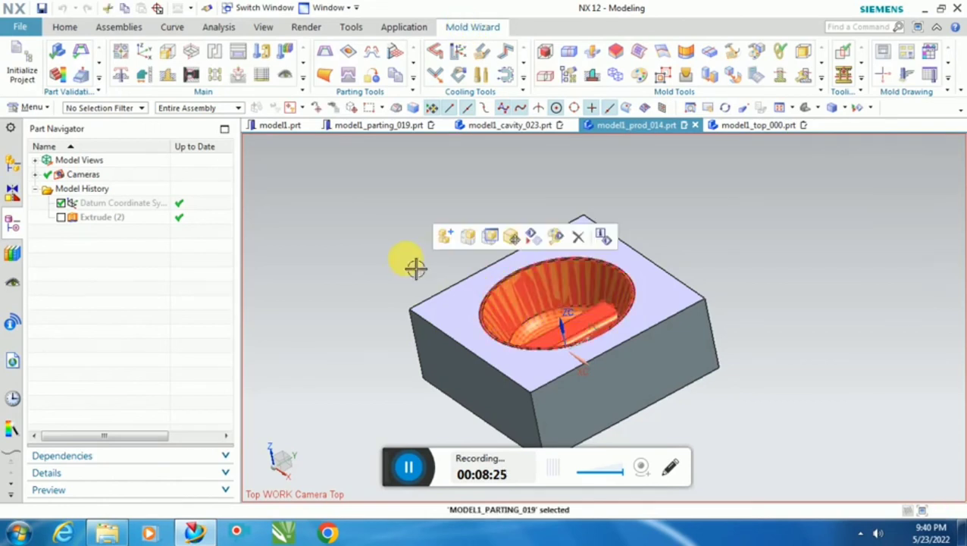
click(512, 238)
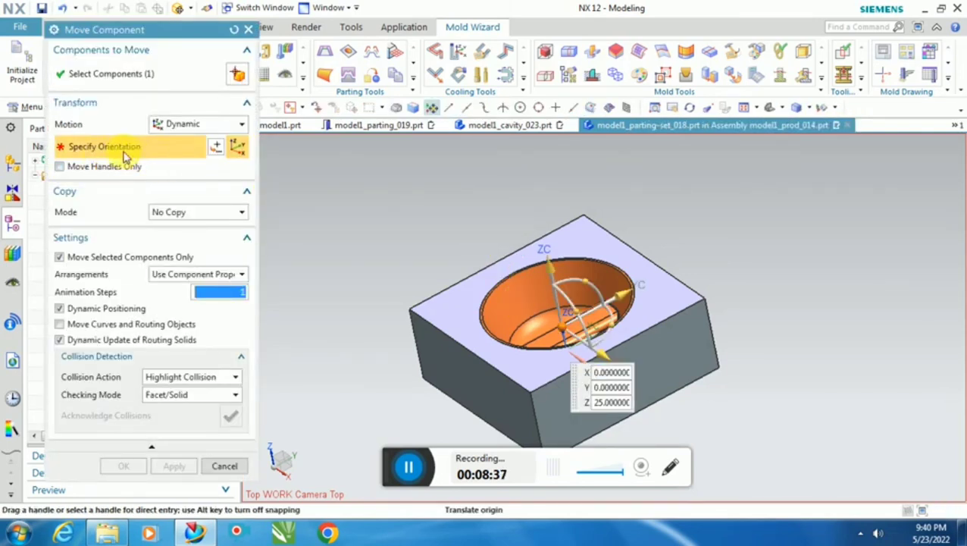
click(113, 74)
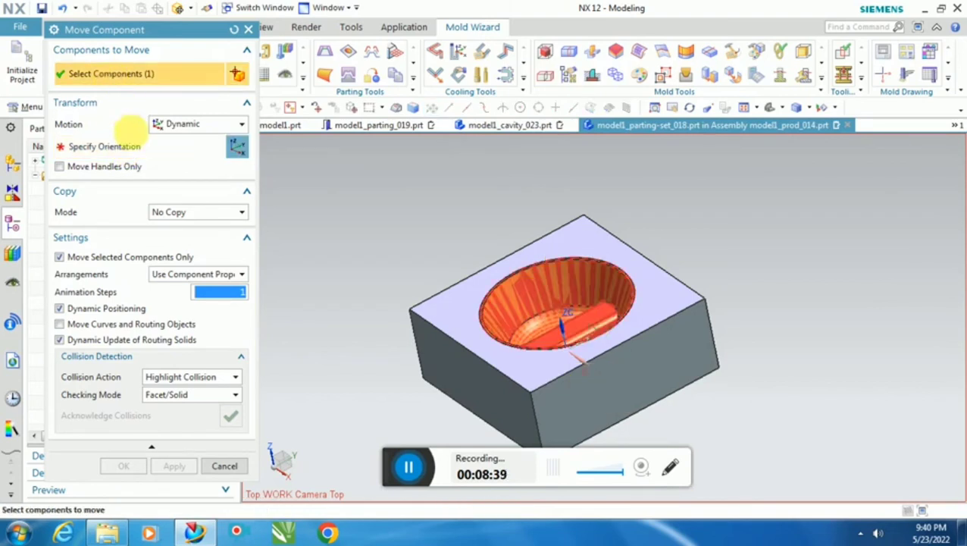
click(134, 146)
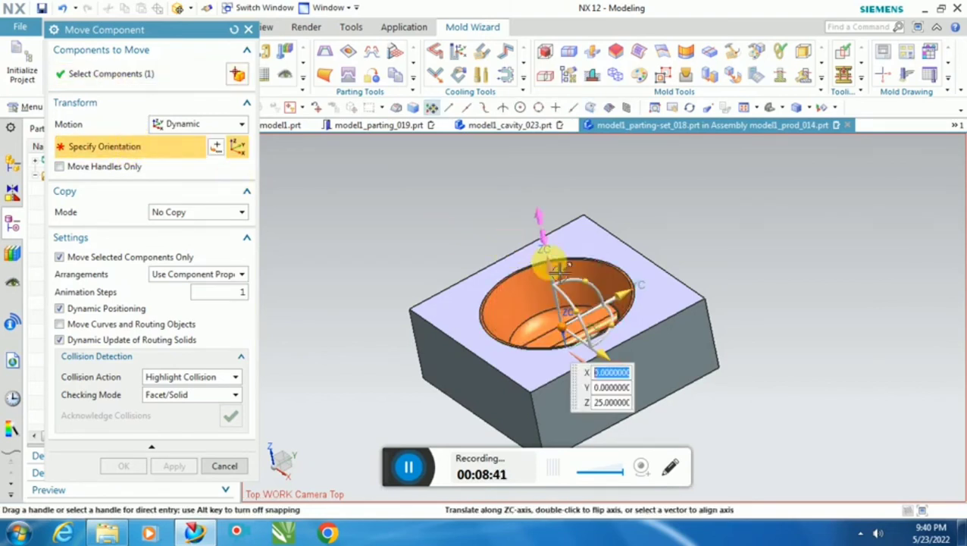
click(545, 246)
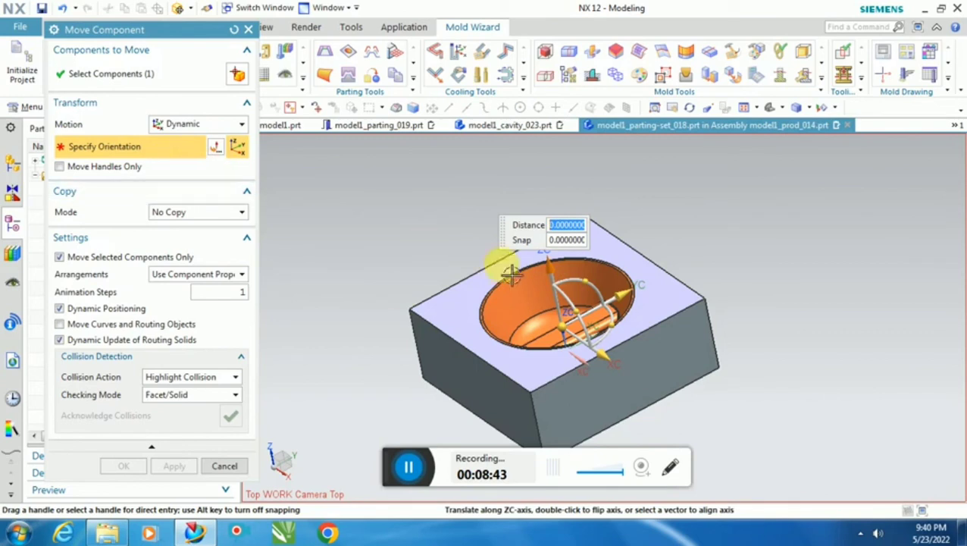
click(552, 261)
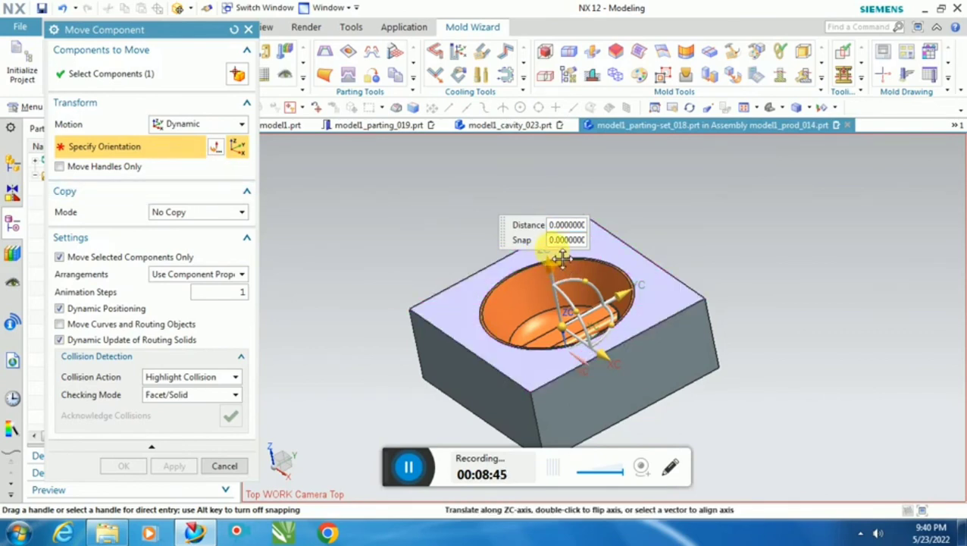
drag(557, 250, 535, 209)
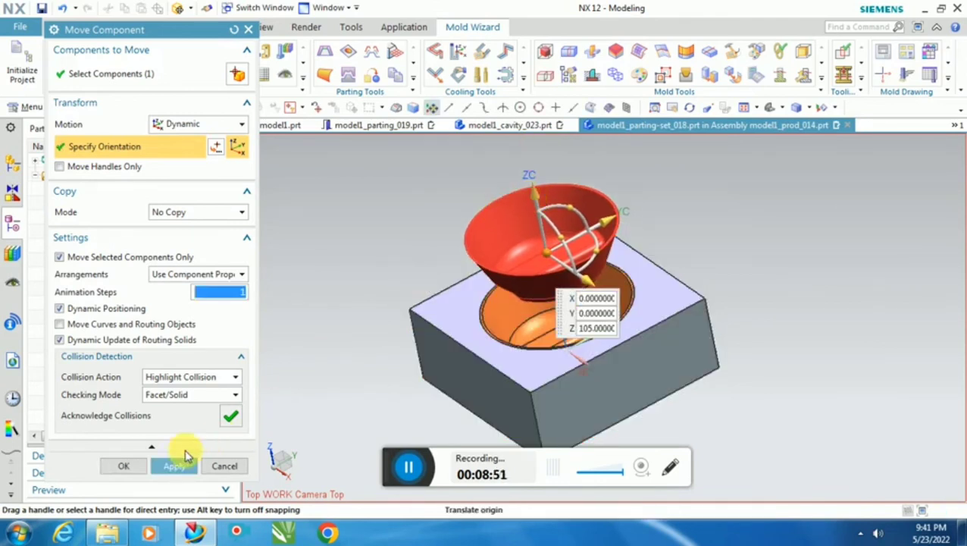
click(172, 467)
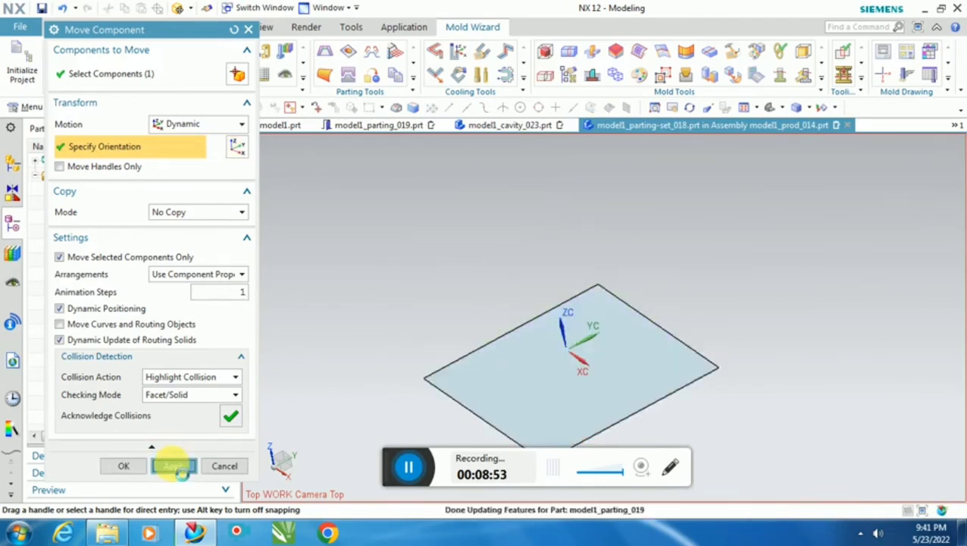